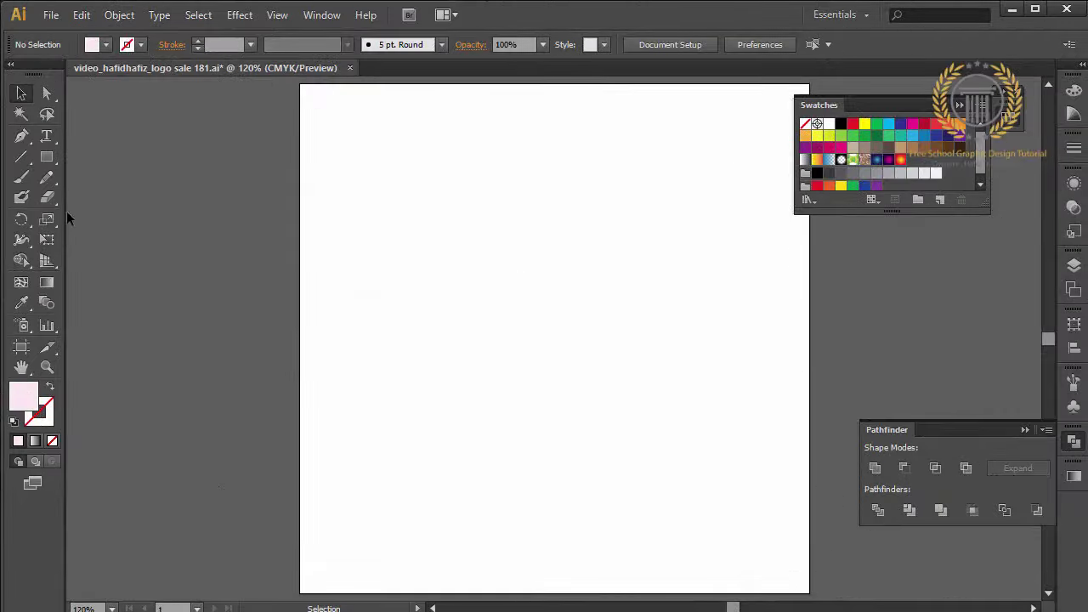
Step: Draw a closed, curved check-mark swoosh with a pointed top tip and inner notch using the Pen tool
left_click(21, 136)
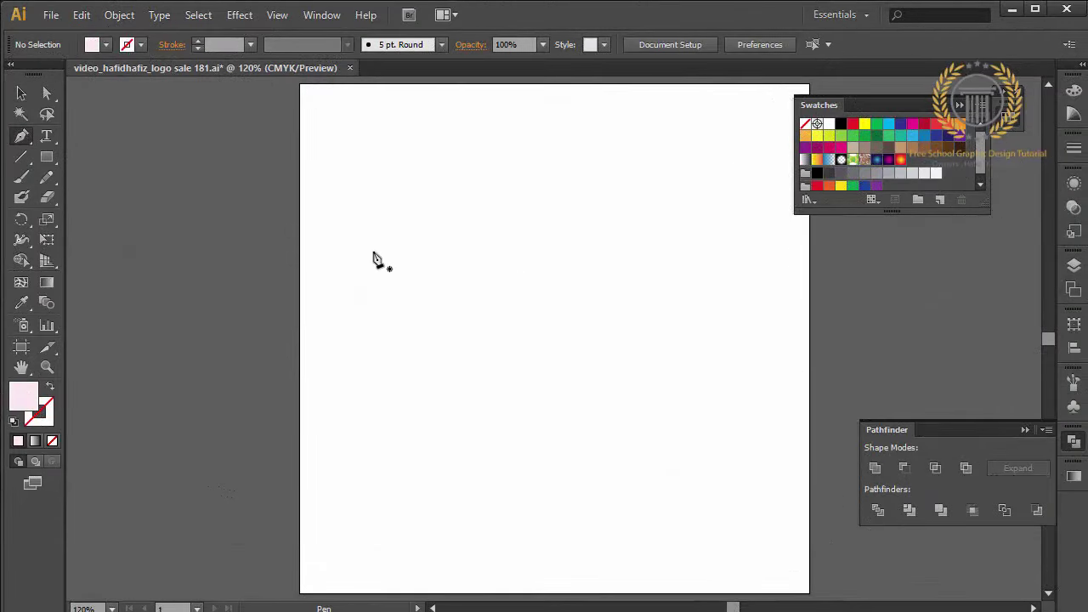
left_click(434, 245)
left_click_drag(510, 344, 529, 420)
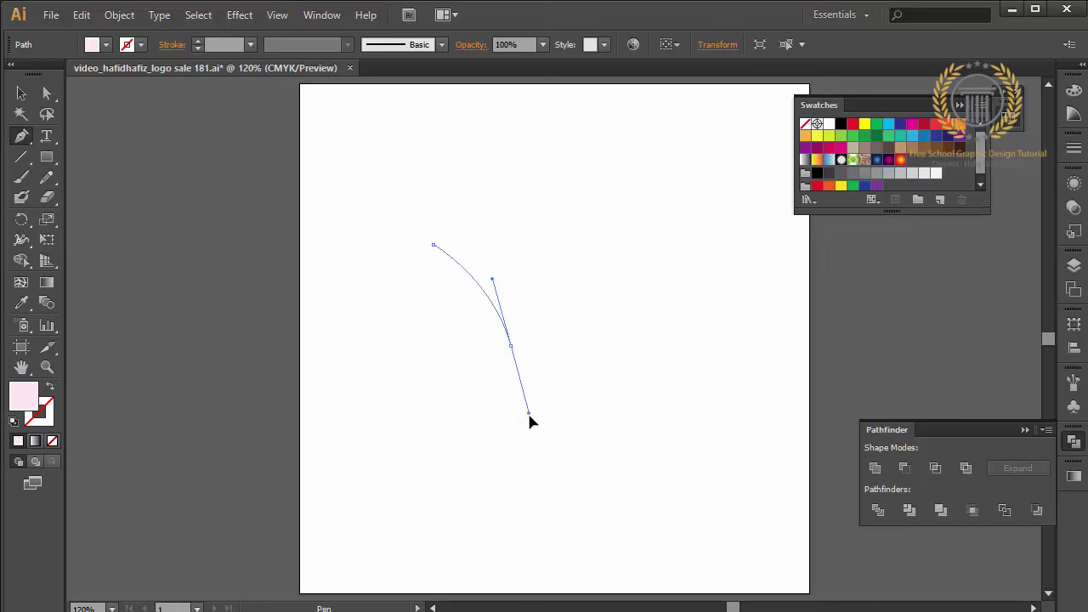
left_click(511, 345)
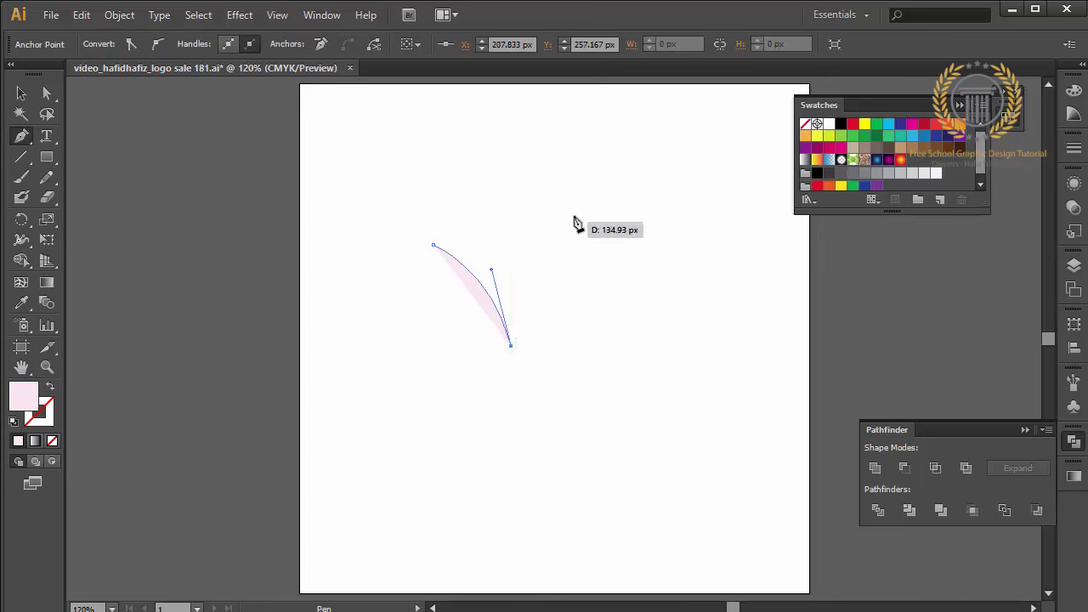
left_click_drag(613, 161, 695, 98)
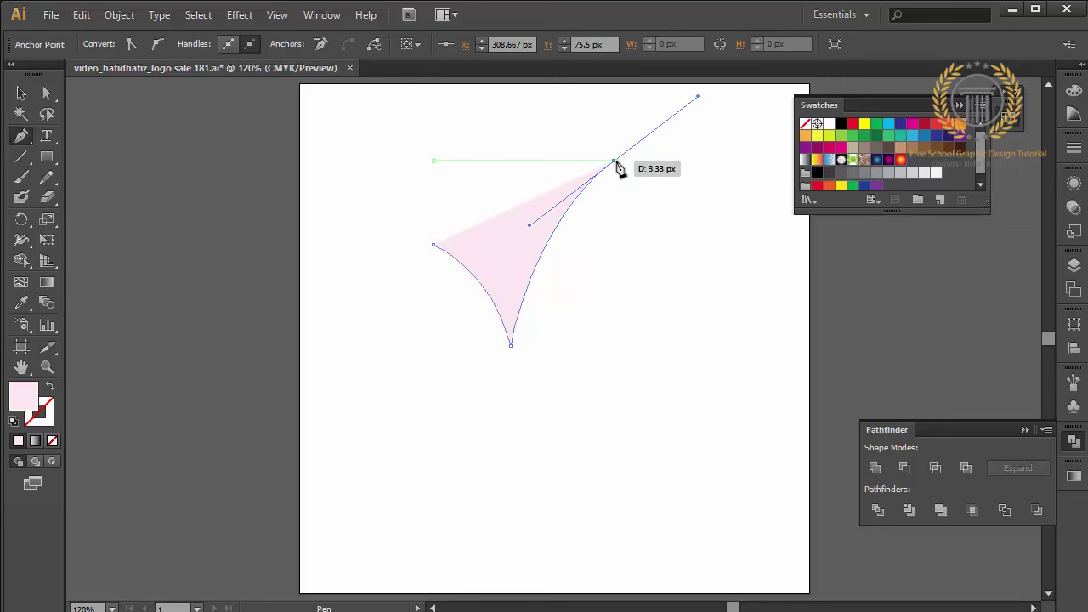
mouse_move(613, 161)
left_mouse_down()
mouse_move(498, 280)
mouse_move(510, 260)
mouse_move(457, 338)
left_mouse_up()
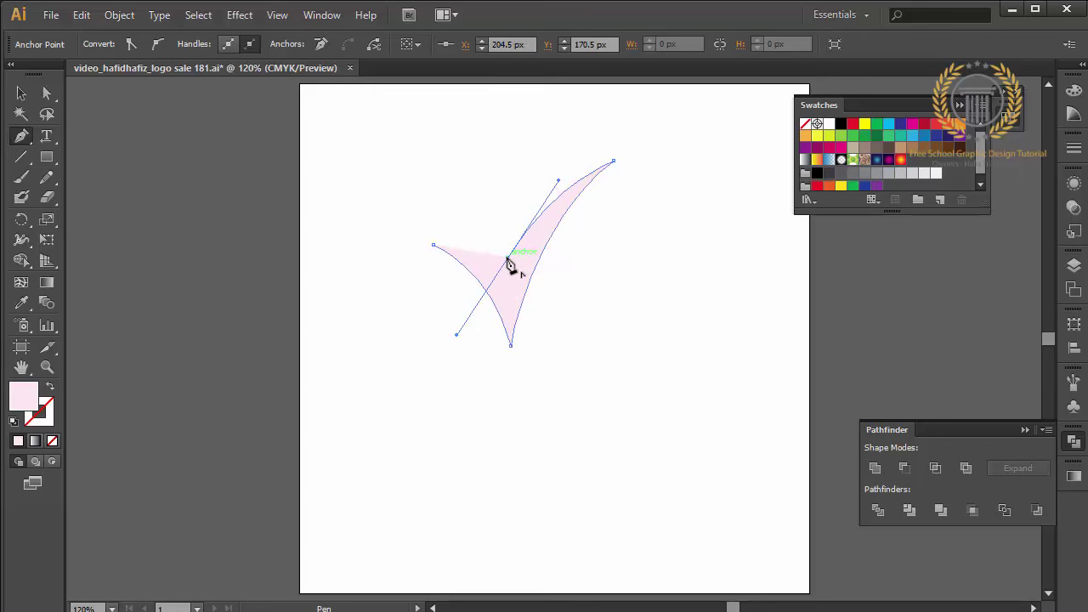
mouse_move(508, 259)
left_mouse_down()
mouse_move(523, 285)
mouse_move(524, 267)
left_mouse_up()
left_click_drag(523, 266, 434, 245)
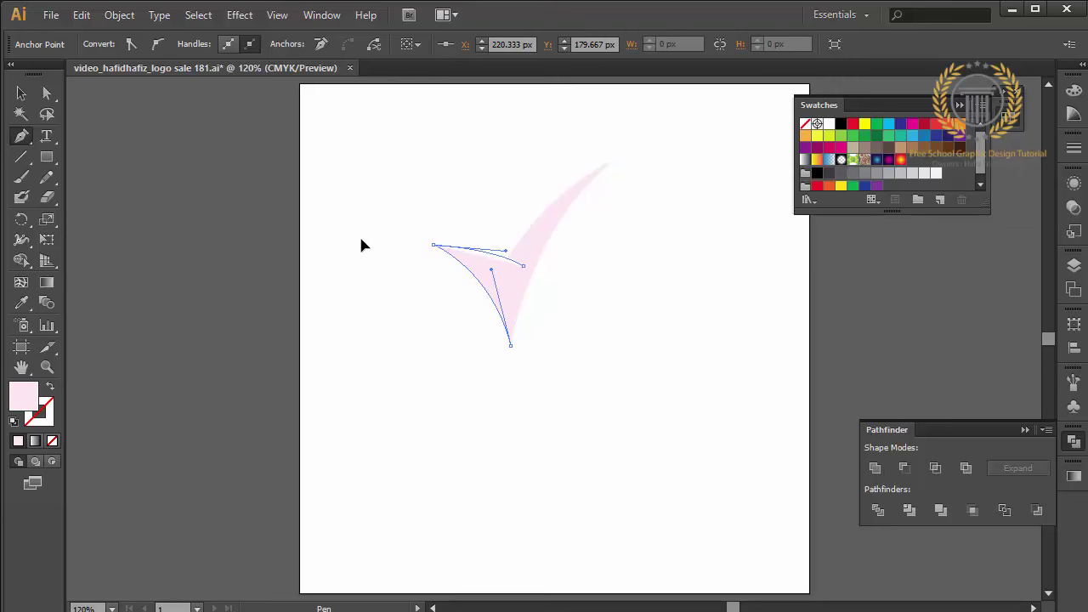
left_click(49, 96)
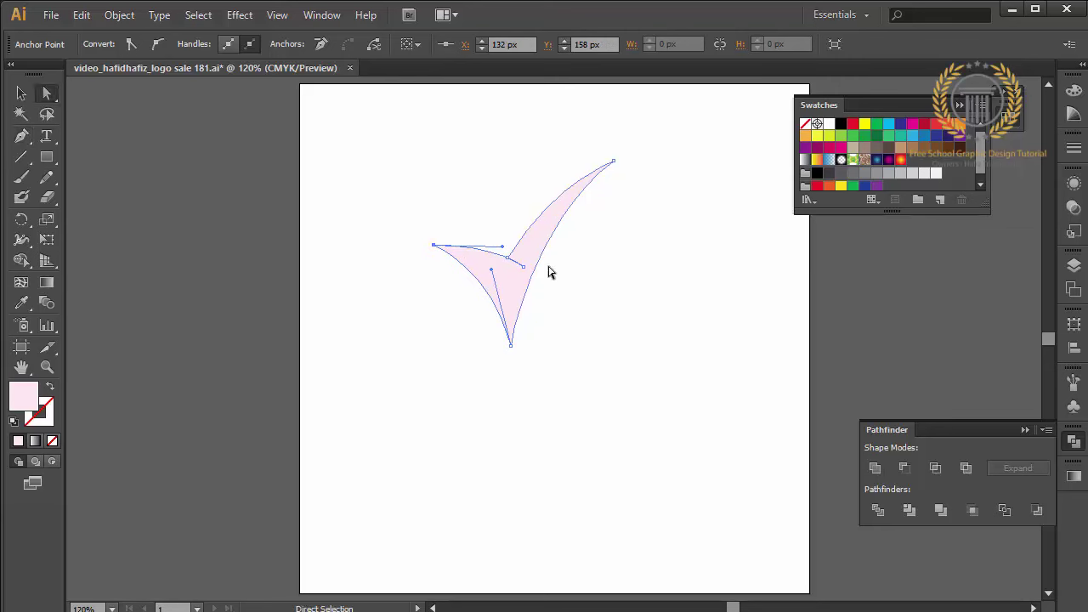
Step: Nudge the inner notch anchor and reshape its curves for a sharper notch, zoomed to 150%
mouse_move(509, 259)
left_mouse_down()
mouse_move(512, 248)
mouse_move(521, 263)
left_mouse_up()
key("ctrl+plus")
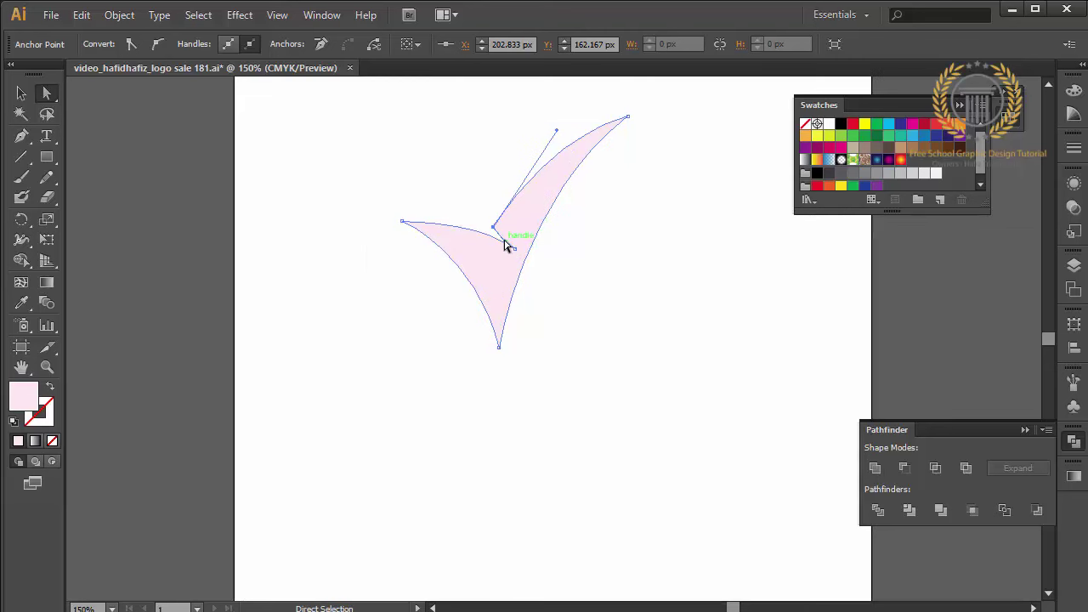
mouse_move(505, 242)
left_mouse_down()
mouse_move(515, 240)
mouse_move(493, 230)
mouse_move(516, 244)
left_mouse_up()
left_click(581, 273)
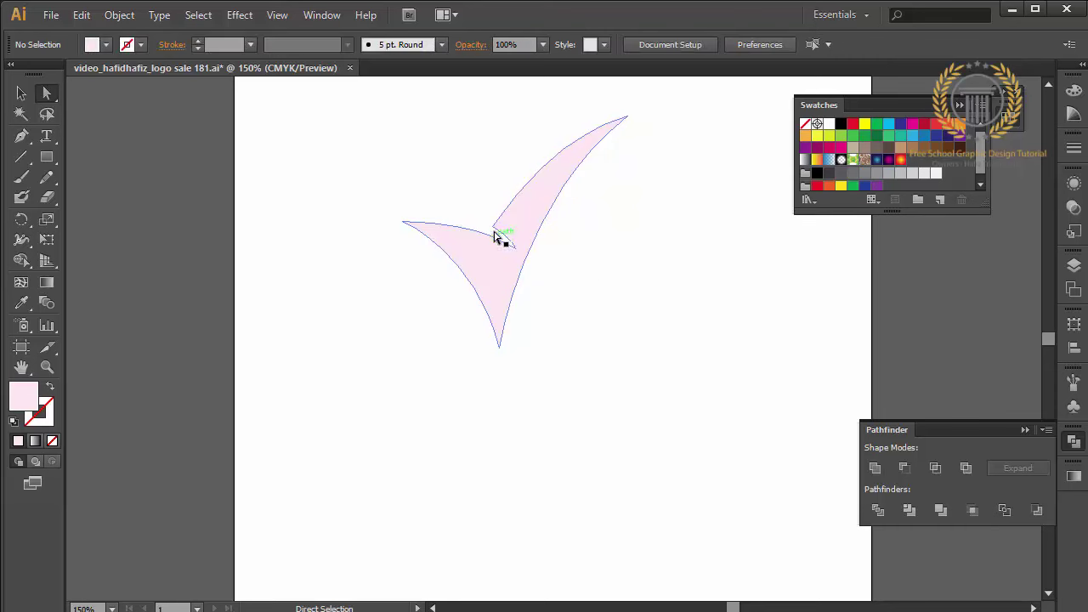
left_click_drag(498, 236, 484, 224)
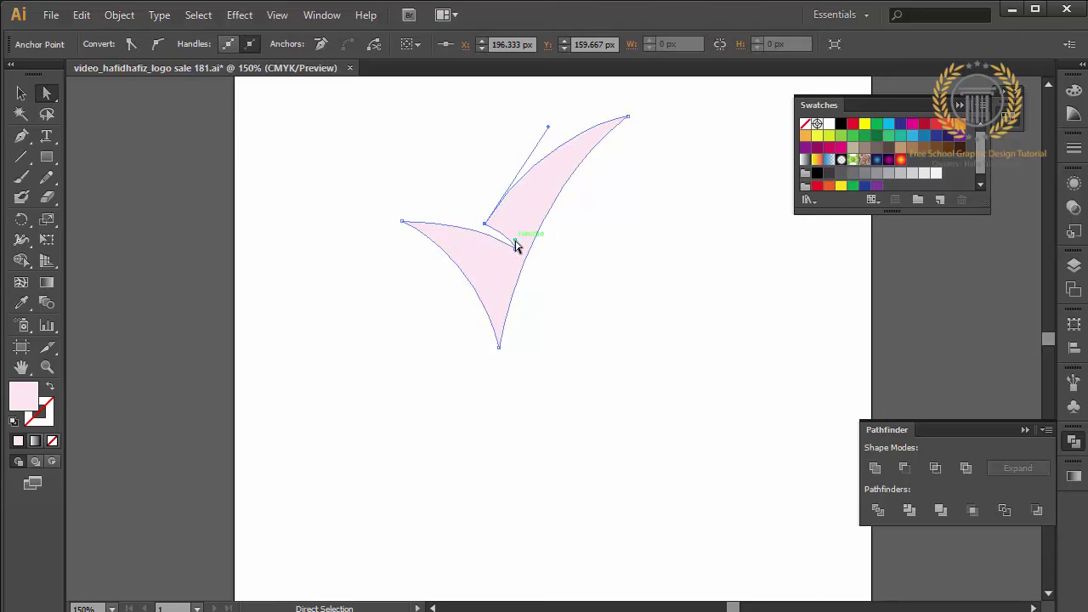
Step: Move the check-mark shape down and left on the artboard
left_click(578, 290)
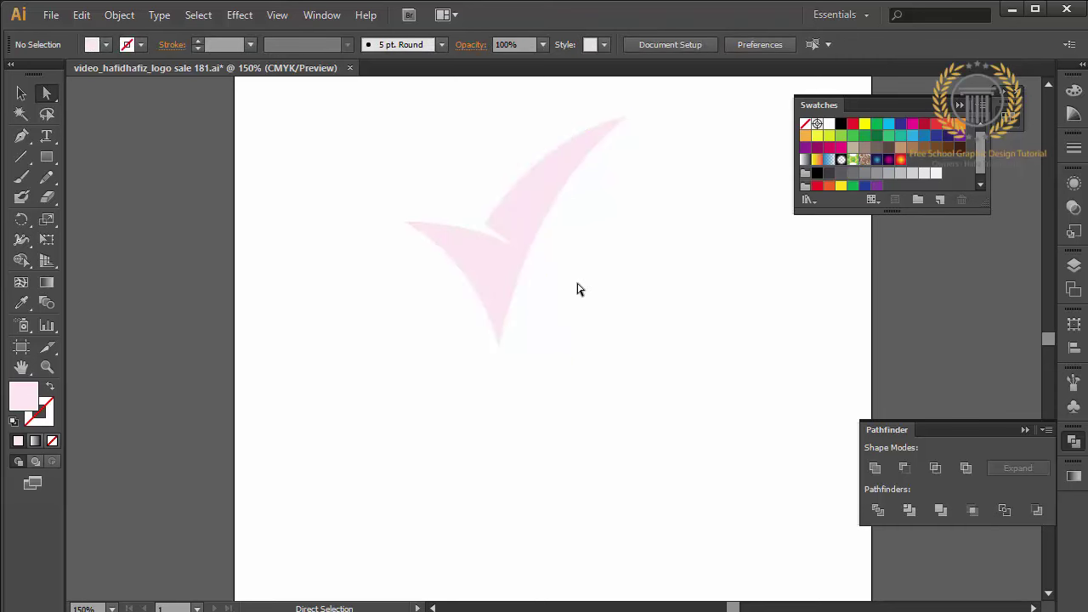
left_click(520, 279)
left_click(359, 271)
left_click_drag(506, 279, 484, 331)
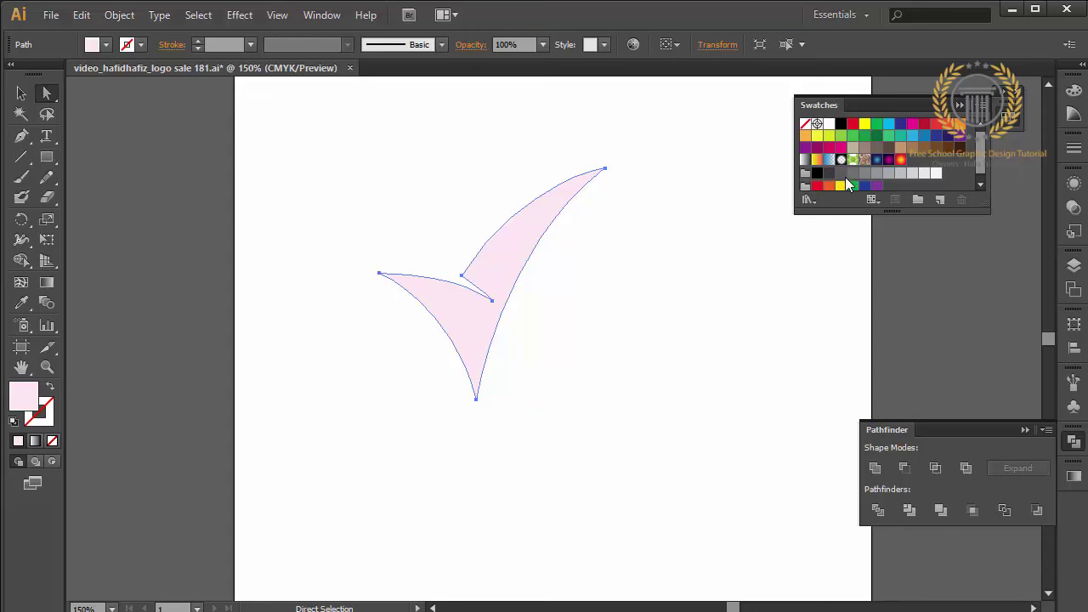
Step: Apply a gradient swatch and run it from the top tip to bottom-left, orange to yellow
left_click(901, 159)
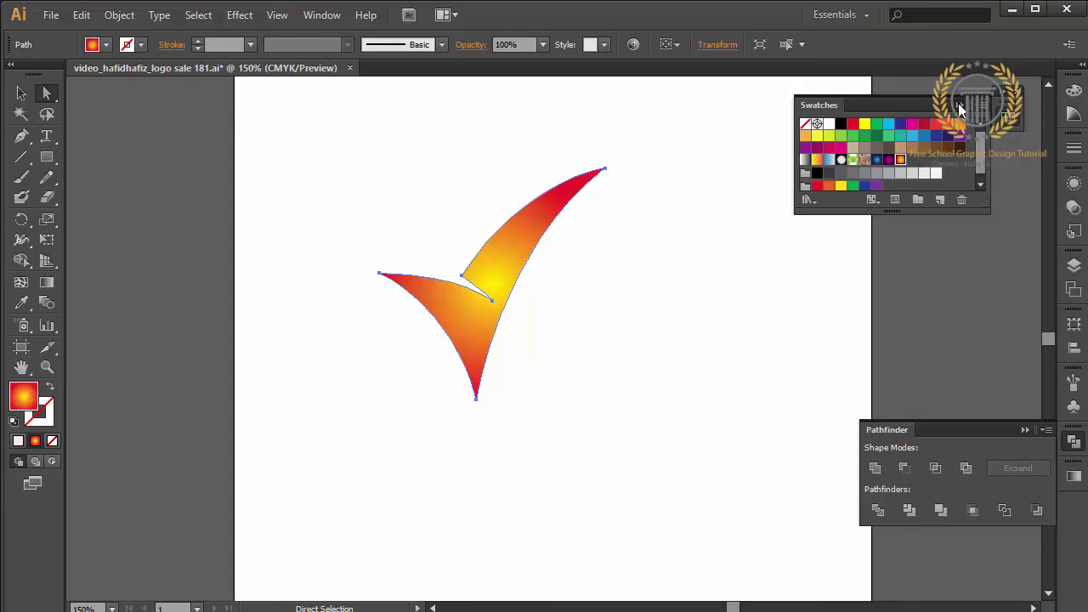
left_click(960, 105)
left_click(47, 282)
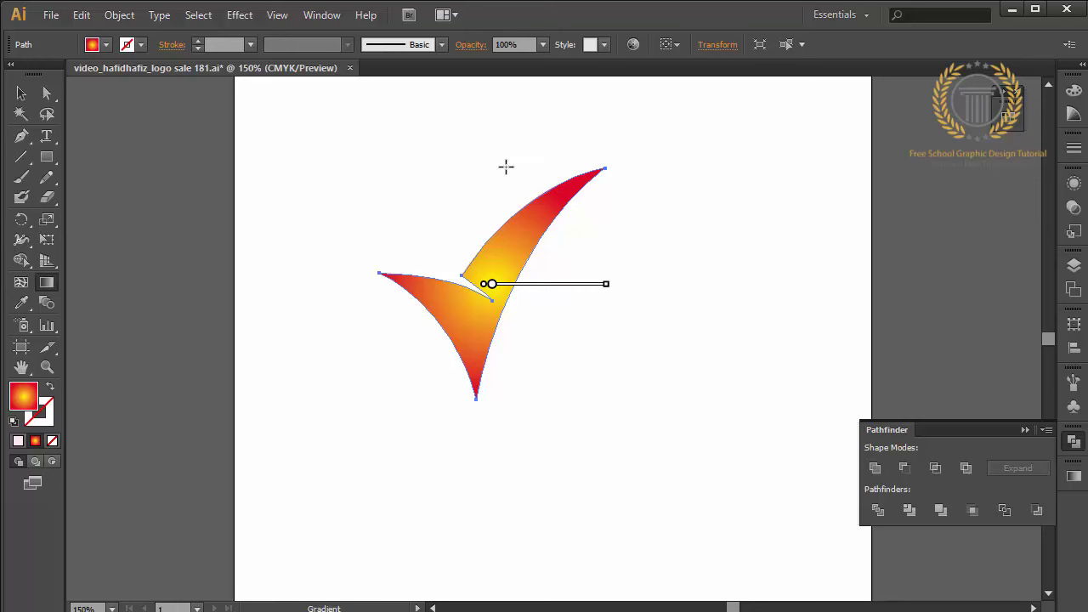
left_click_drag(505, 166, 399, 487)
left_click(21, 93)
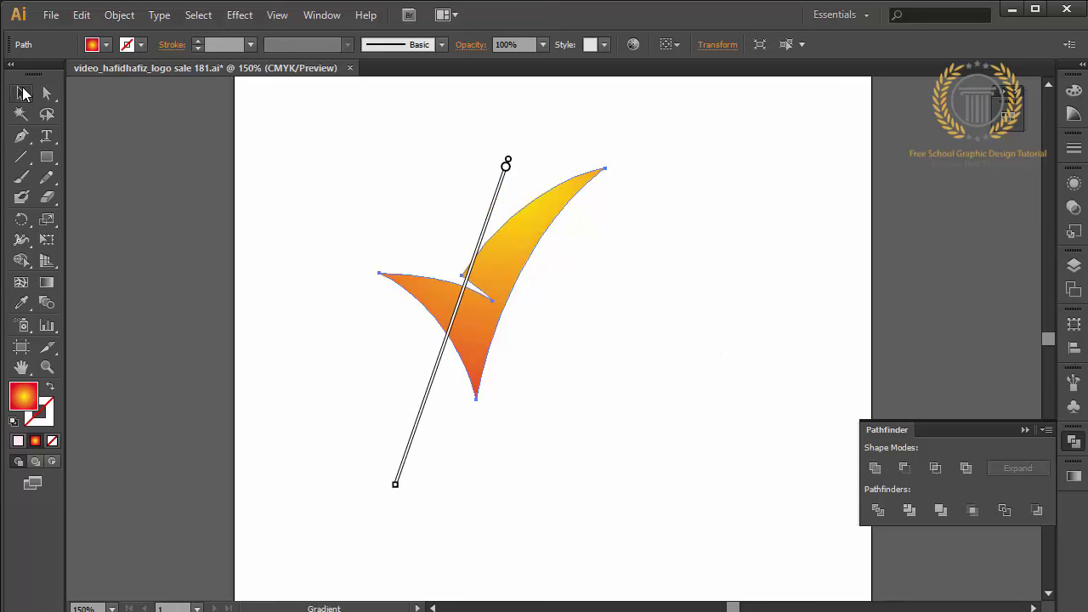
left_click(174, 175)
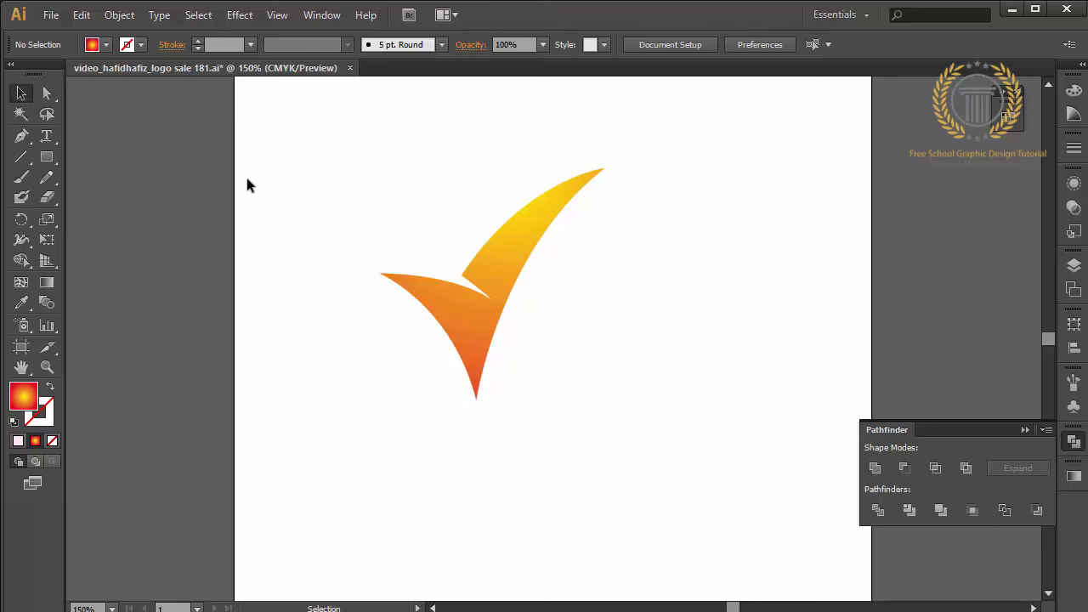
Step: Draw a small circle above the check mark's left arm as the head
left_click_drag(53, 157, 144, 194)
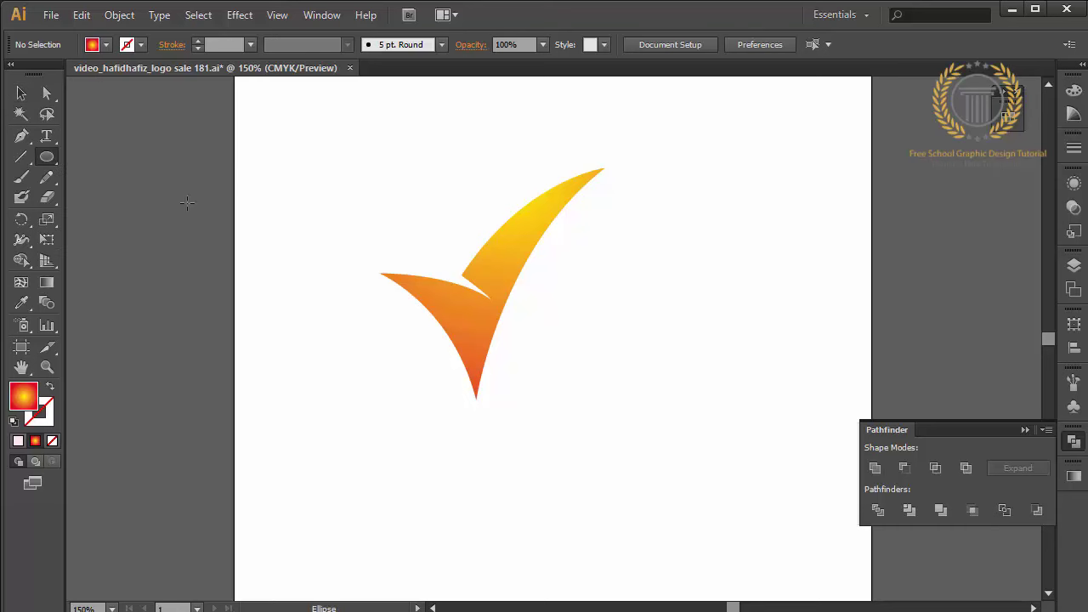
mouse_move(421, 215)
left_mouse_down()
mouse_move(484, 279)
mouse_move(449, 240)
left_mouse_up()
left_click(21, 93)
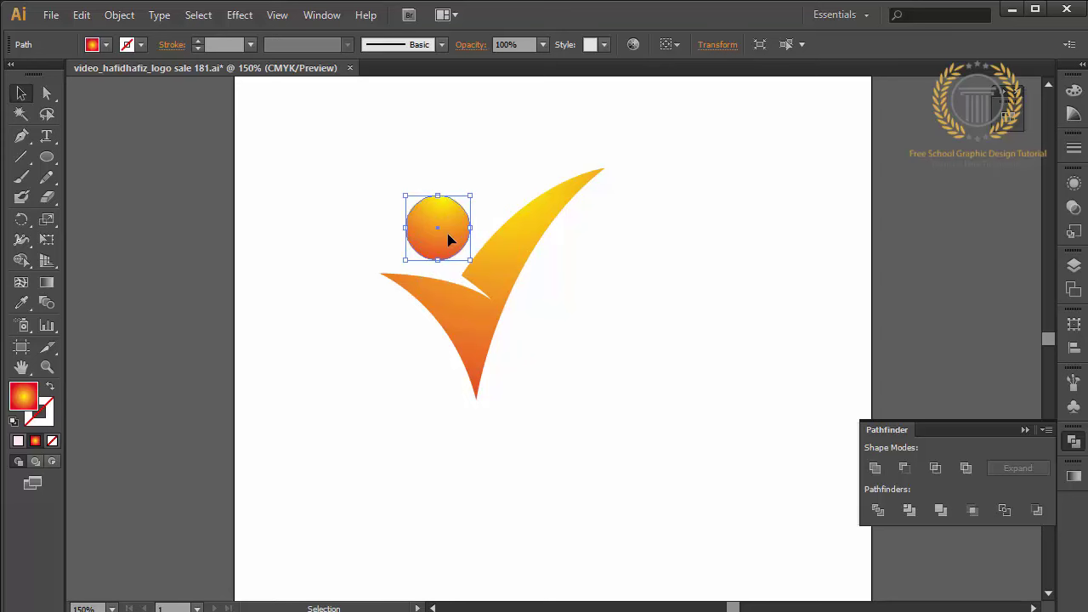
Step: Run the circle's orange-yellow gradient nearly horizontally across it
left_click(46, 282)
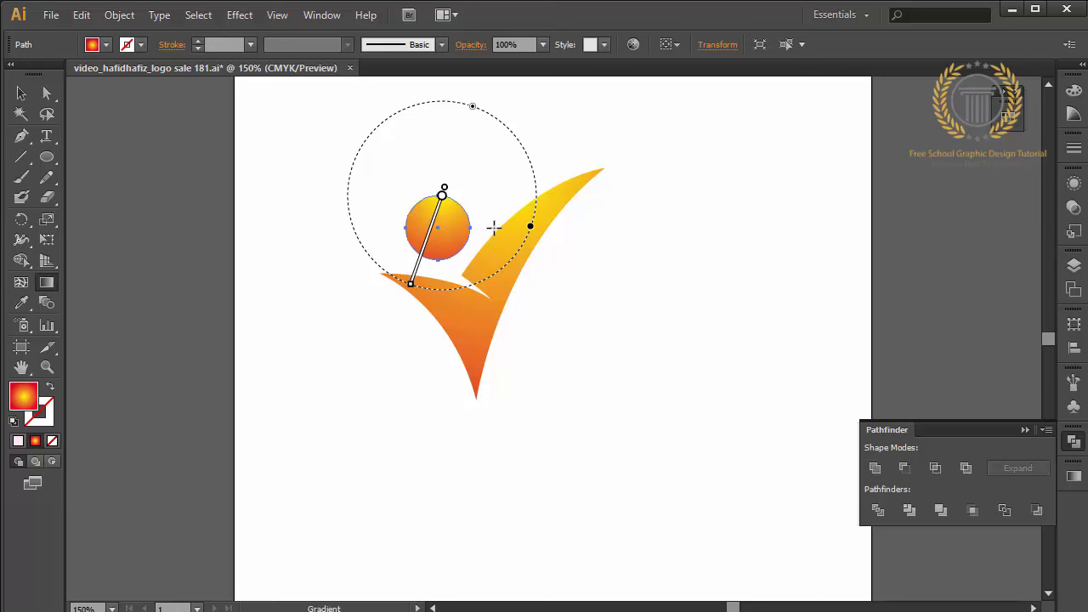
mouse_move(493, 227)
left_mouse_down()
mouse_move(364, 209)
mouse_move(371, 218)
mouse_move(340, 217)
mouse_move(372, 221)
left_mouse_up()
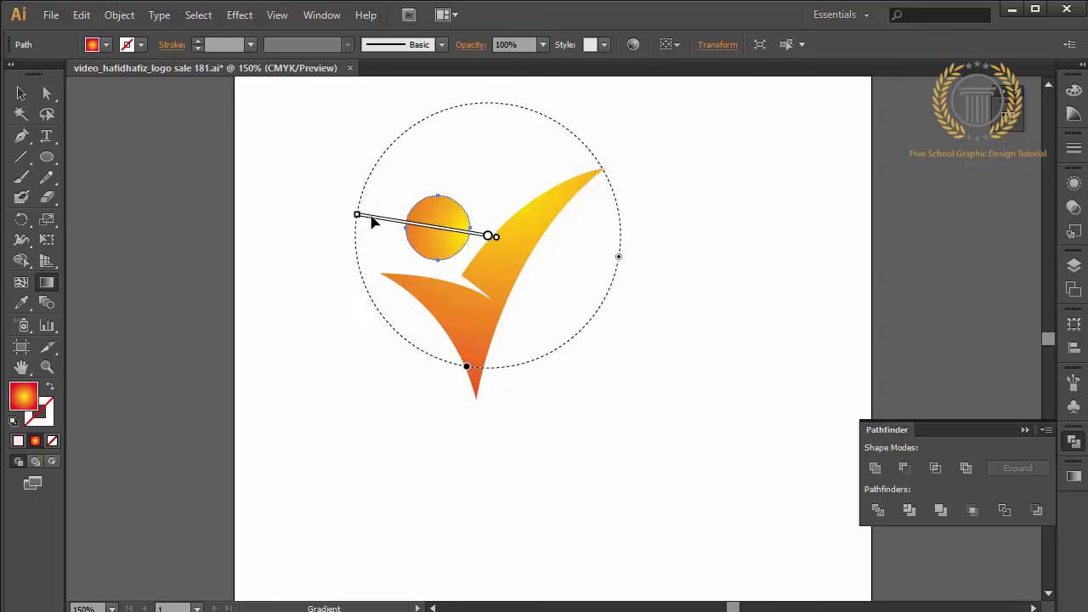
left_click(21, 94)
right_click(170, 159)
left_click(181, 133)
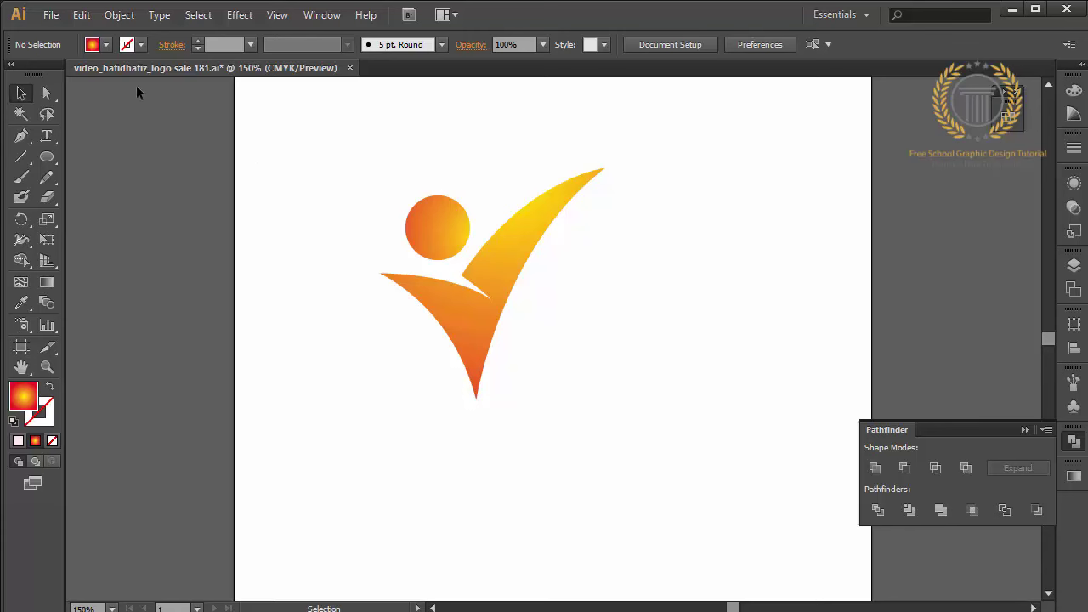
Step: Group the head and check mark into one figure, shrink it to about half, and reposition it
left_click_drag(230, 117, 578, 406)
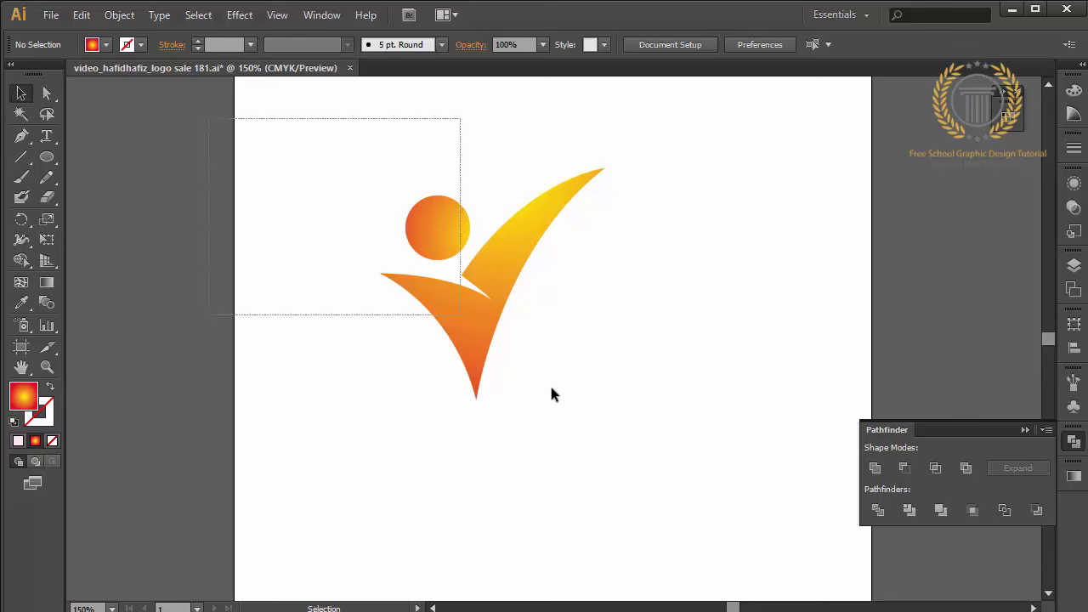
right_click(578, 406)
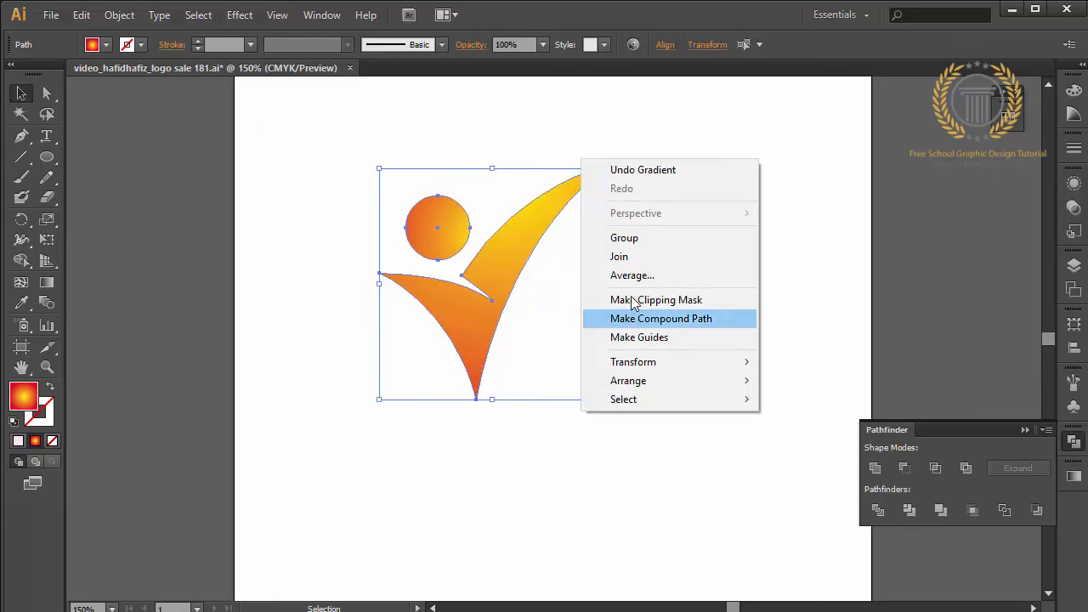
left_click(643, 239)
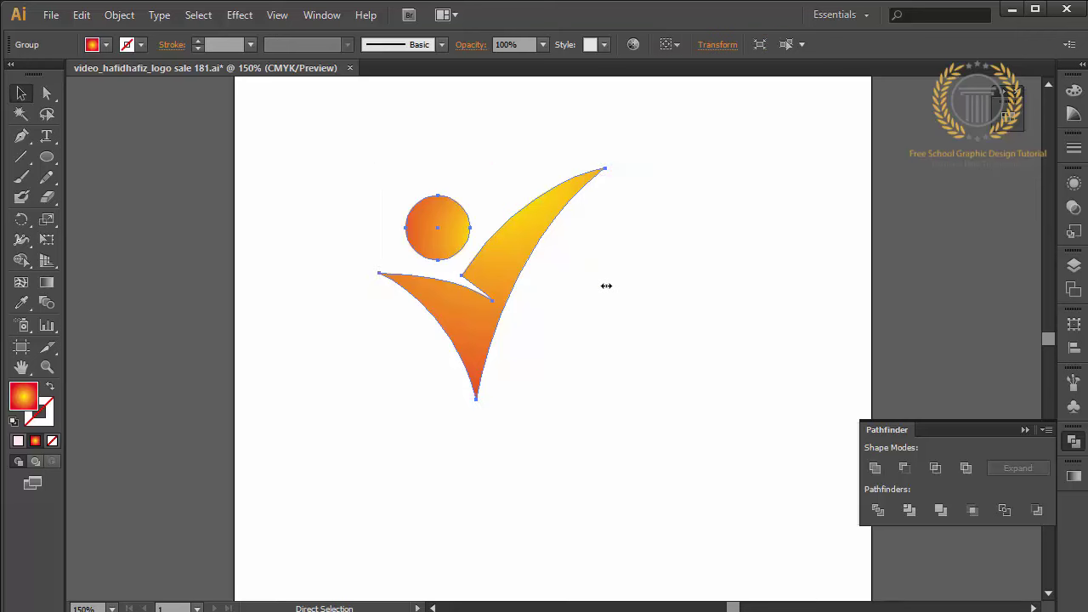
key("ctrl+plus")
key("ctrl+plus")
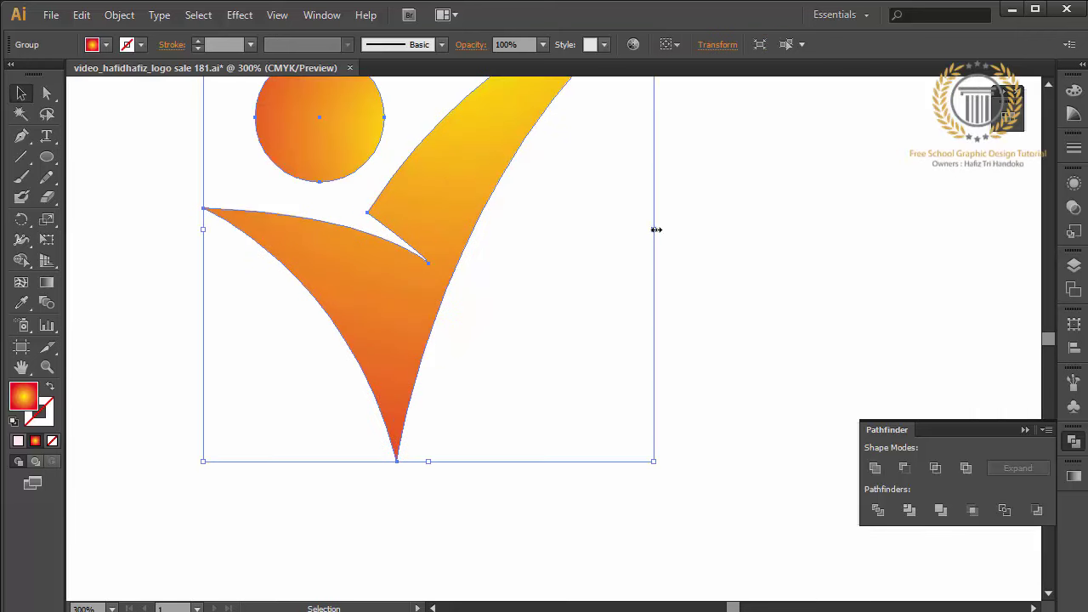
left_click_drag(656, 230, 436, 349)
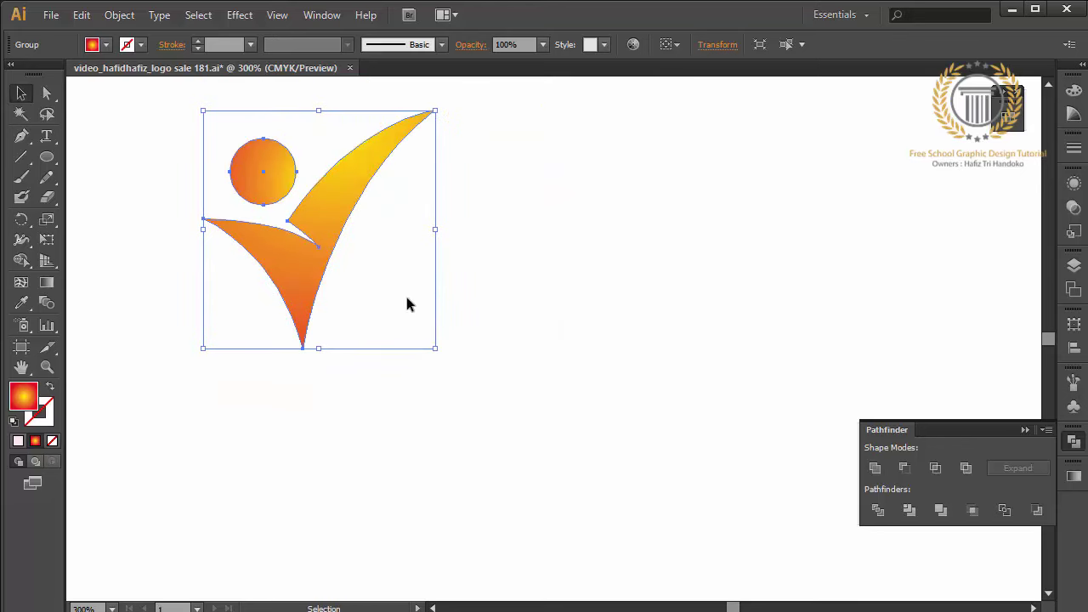
left_click_drag(348, 185, 427, 247)
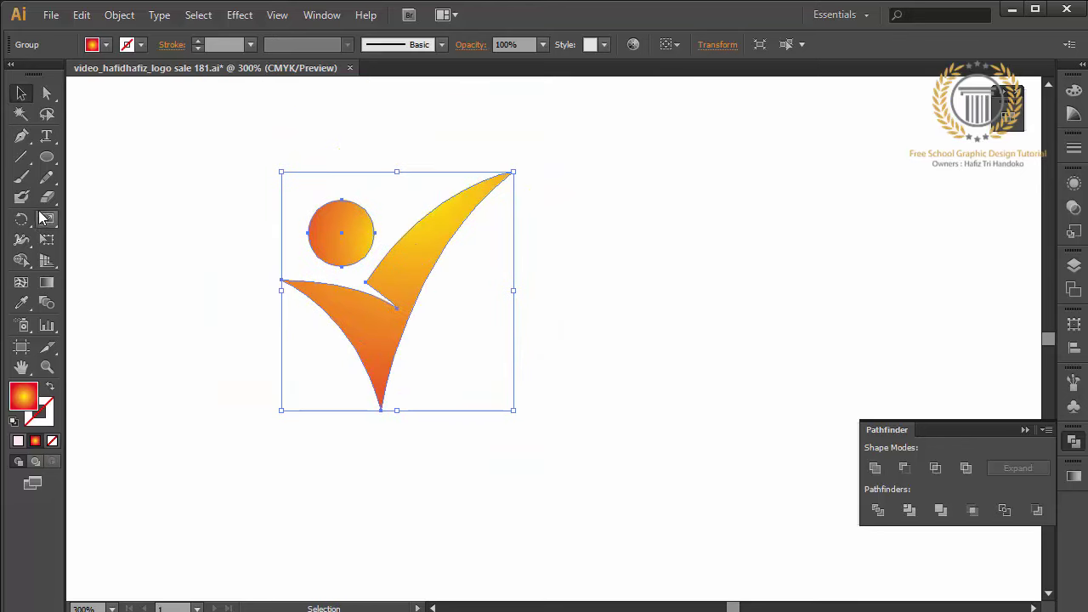
Step: Set a rotation centre below the figure and make the first 60° rotated copies
left_click(21, 219)
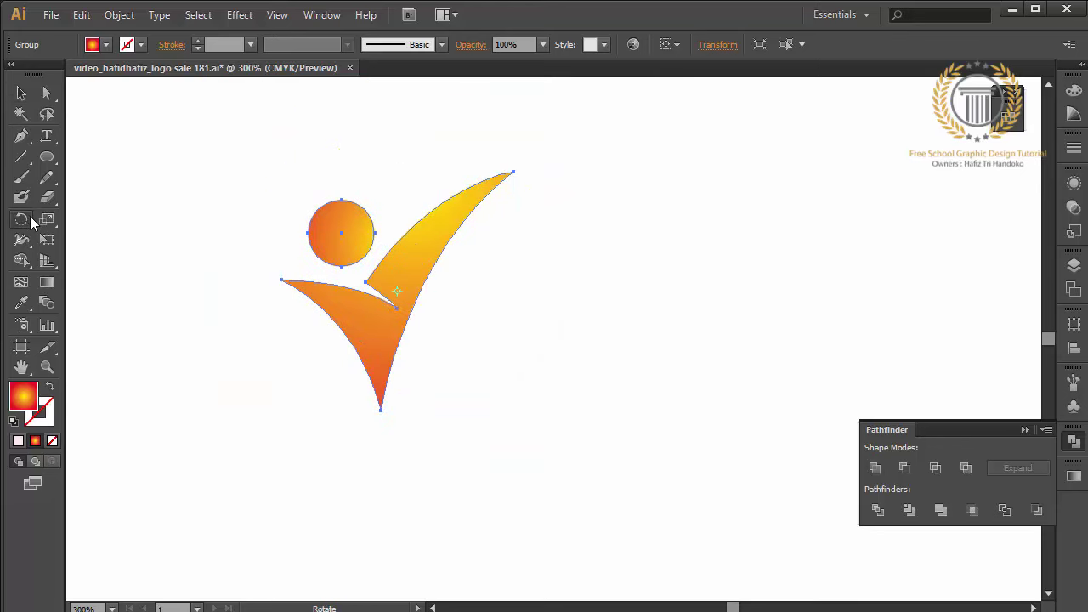
left_click(391, 431, "alt")
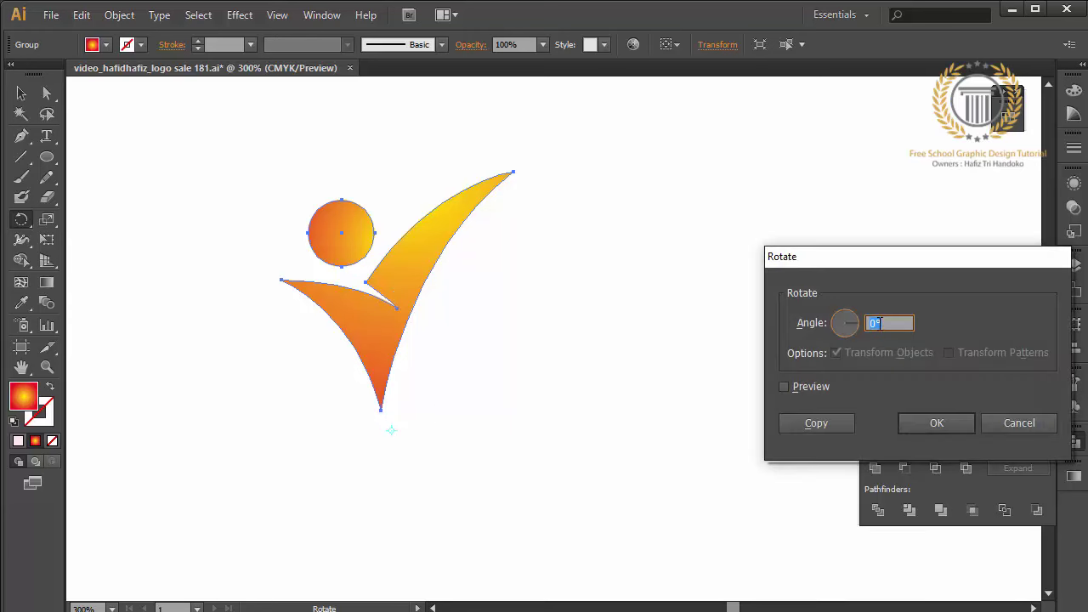
type("7")
left_click(817, 423)
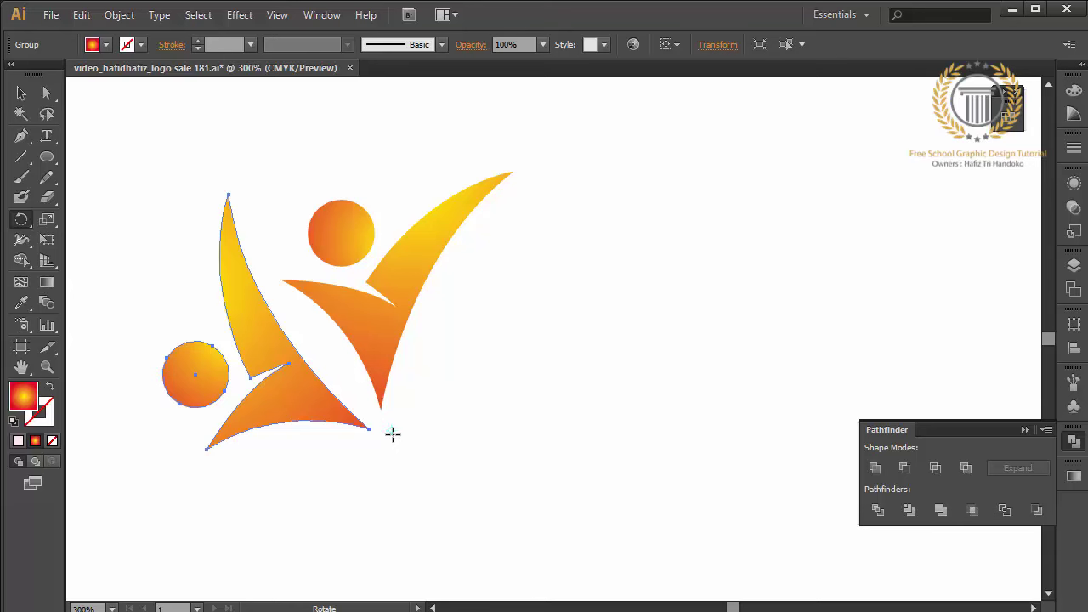
left_click(390, 430, "alt")
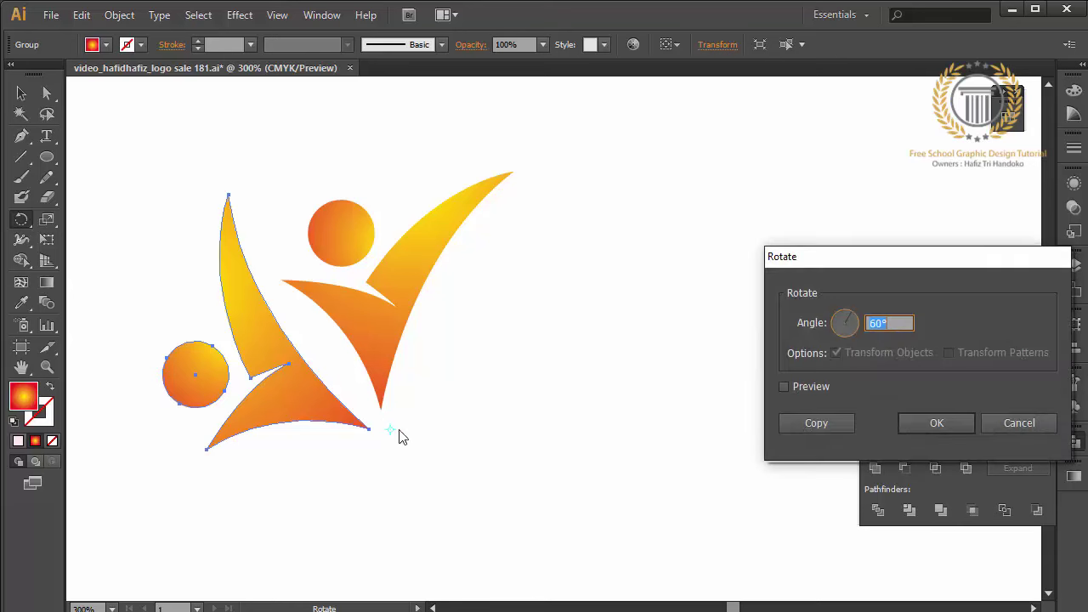
left_click(817, 423)
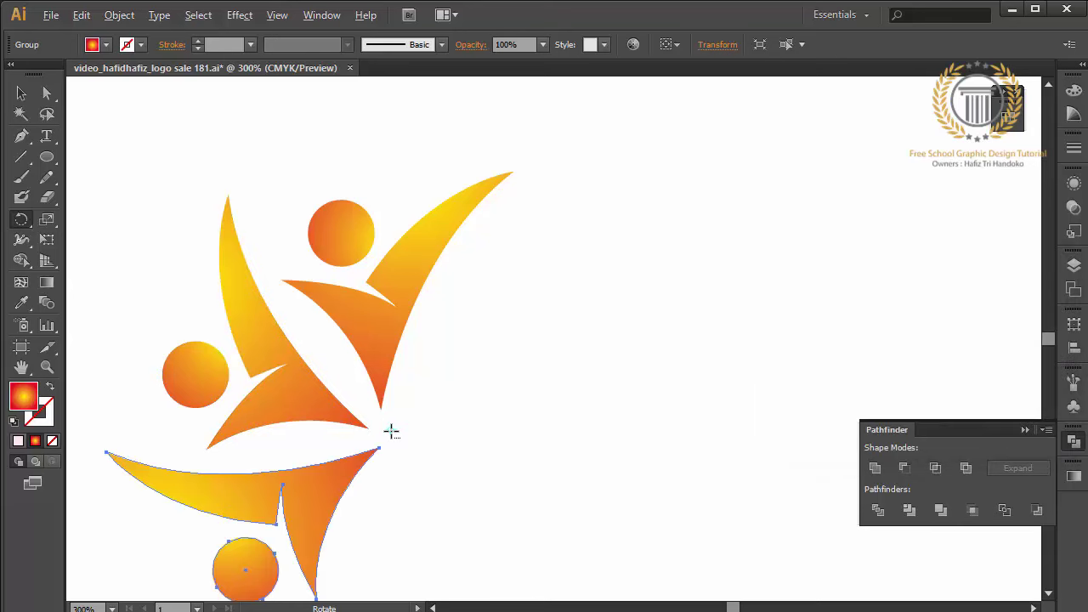
Step: Add the remaining 60° rotated copies until six figures ring the centre
left_click(390, 429, "alt")
left_click(805, 429)
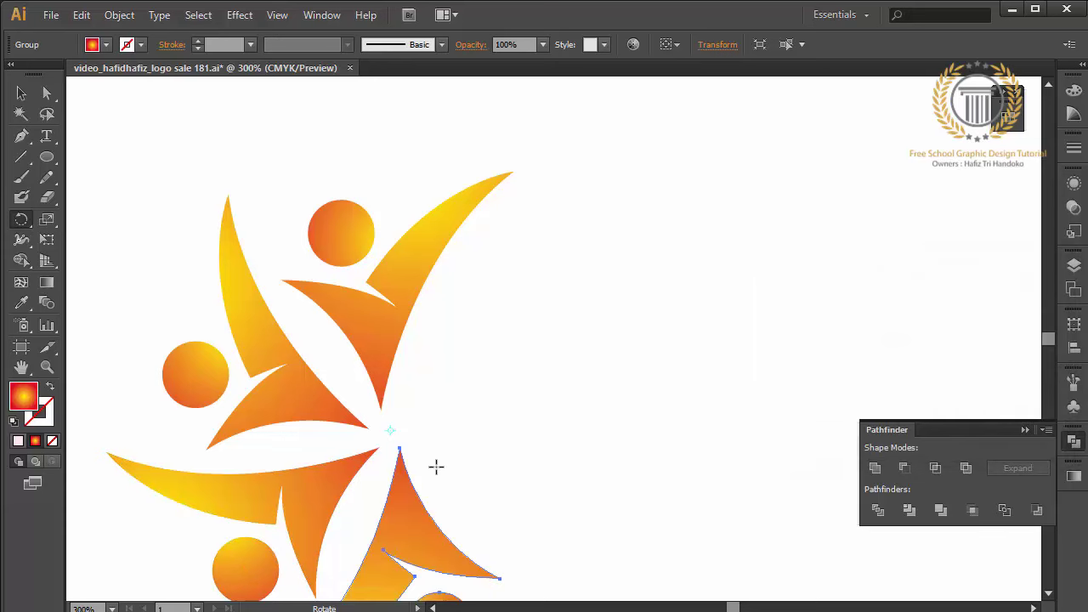
left_click(391, 430, "alt")
left_click(834, 428)
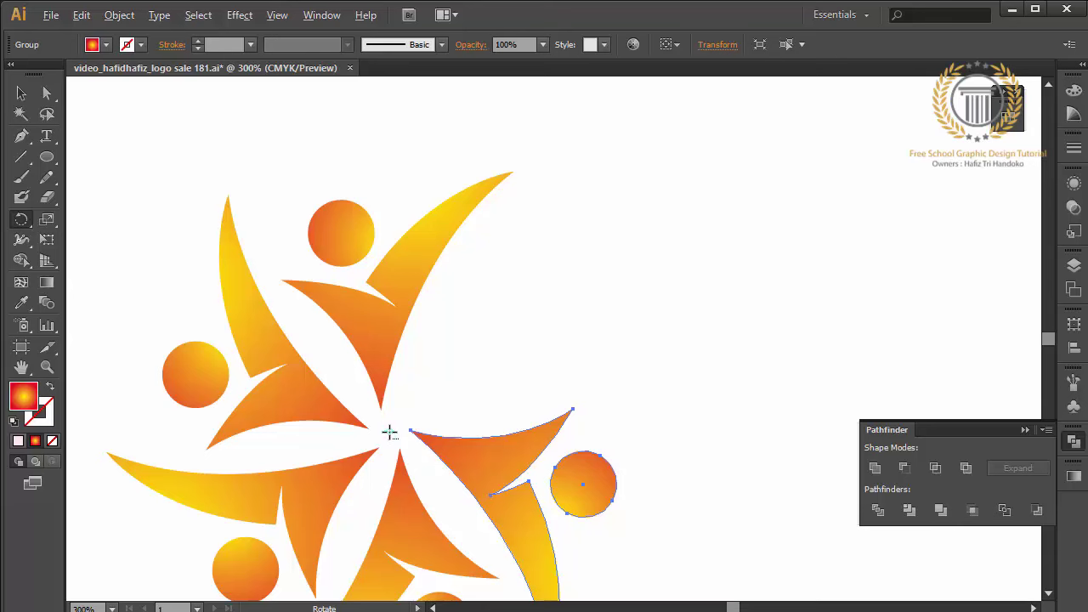
left_click(391, 429, "alt")
left_click(819, 424)
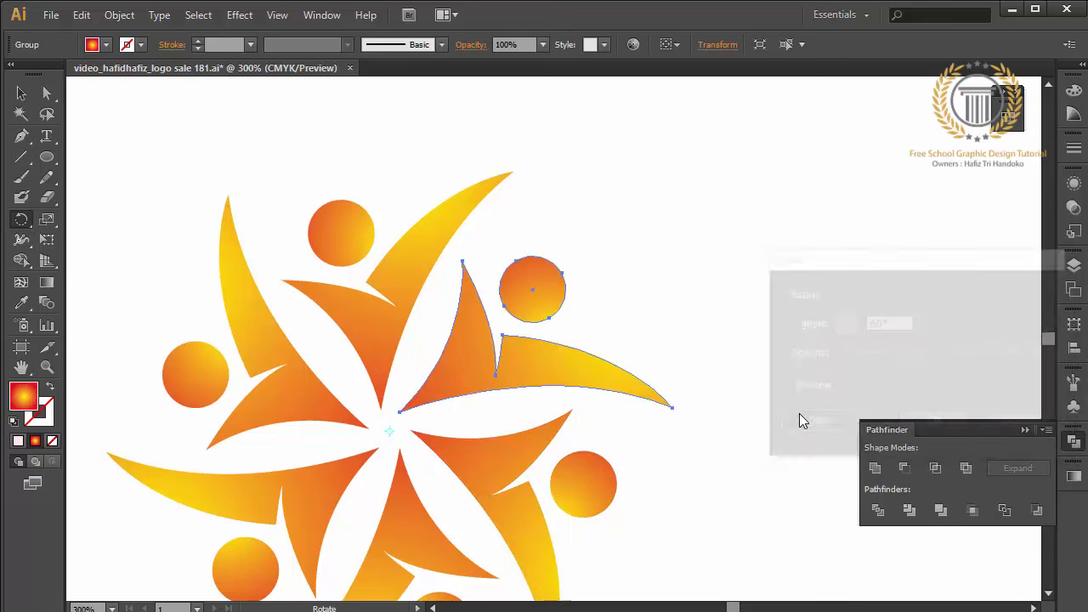
left_click(21, 93)
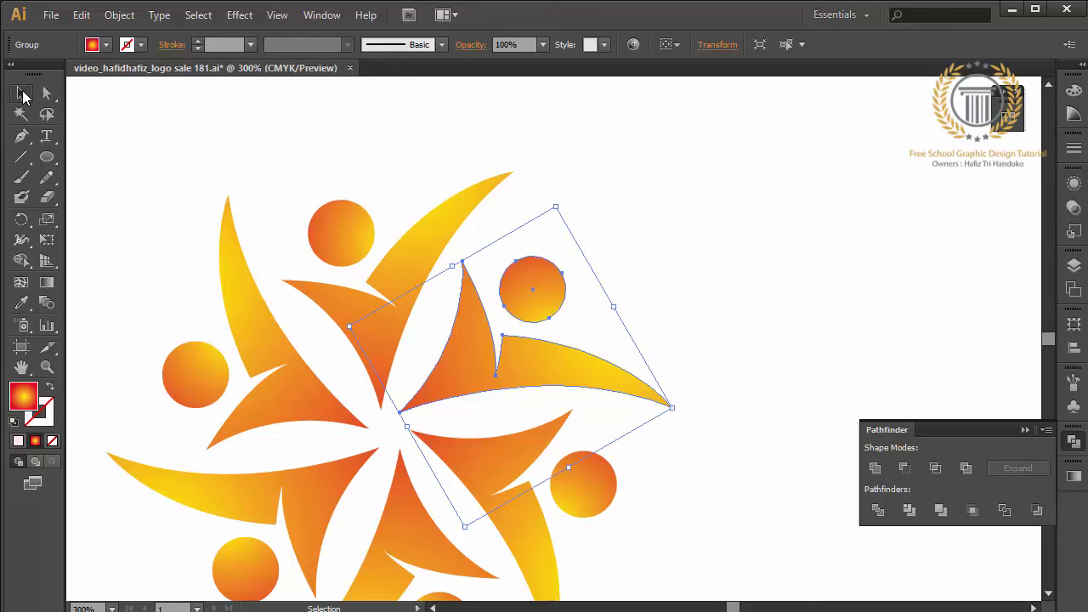
left_click(298, 178)
Step: Select all six figures, move the ring up-right, and scale it down proportionally
left_click_drag(601, 199, 267, 544)
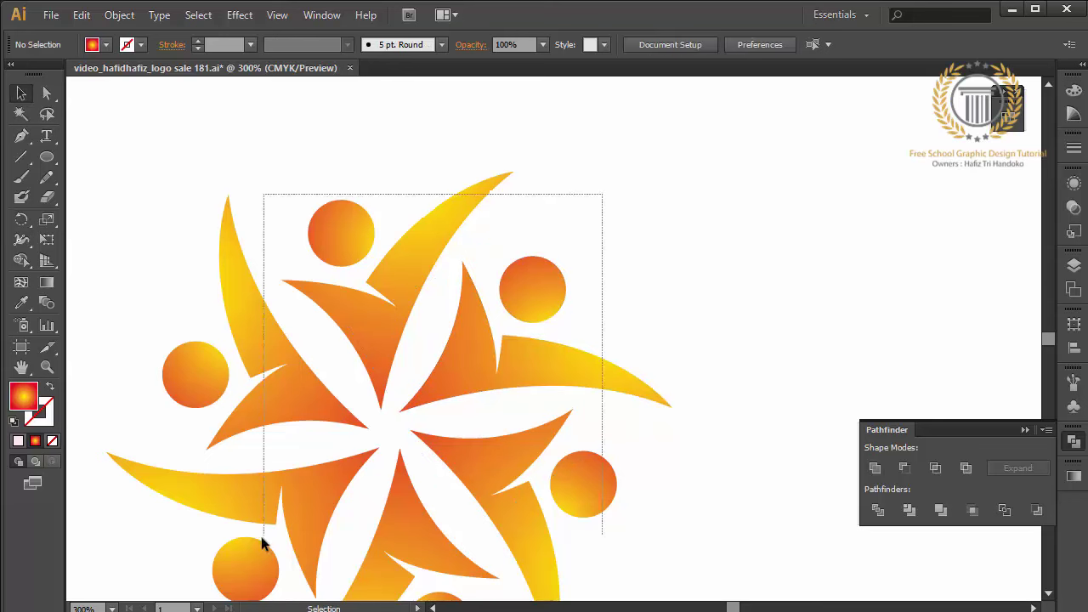
left_click_drag(306, 498, 397, 421)
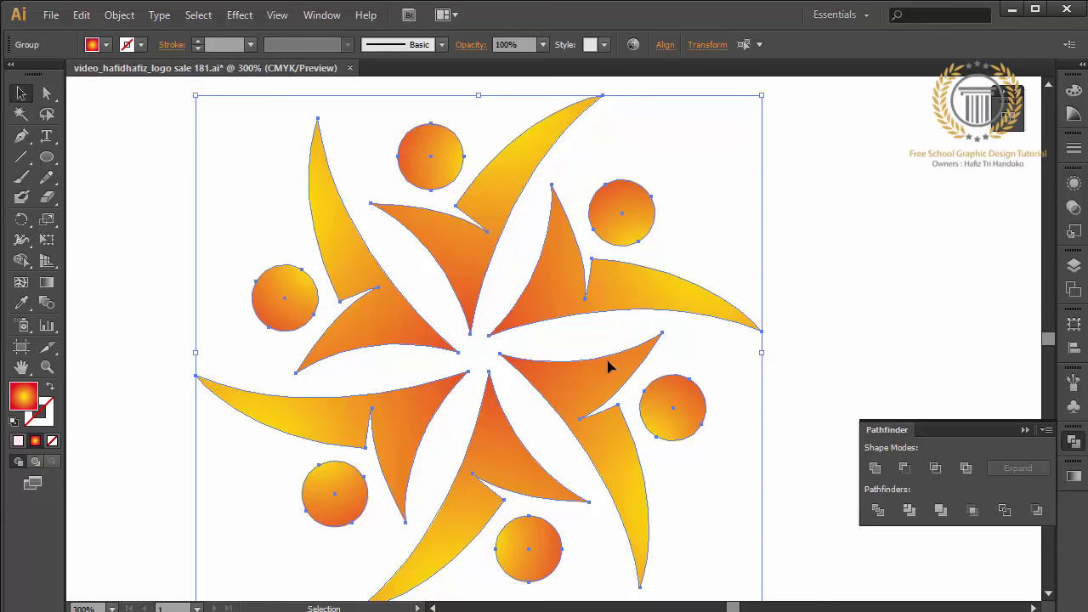
key("shift")
left_click_drag(762, 352, 647, 353)
Step: Group the six figures into one logo and centre it on the artboard
right_click(744, 380)
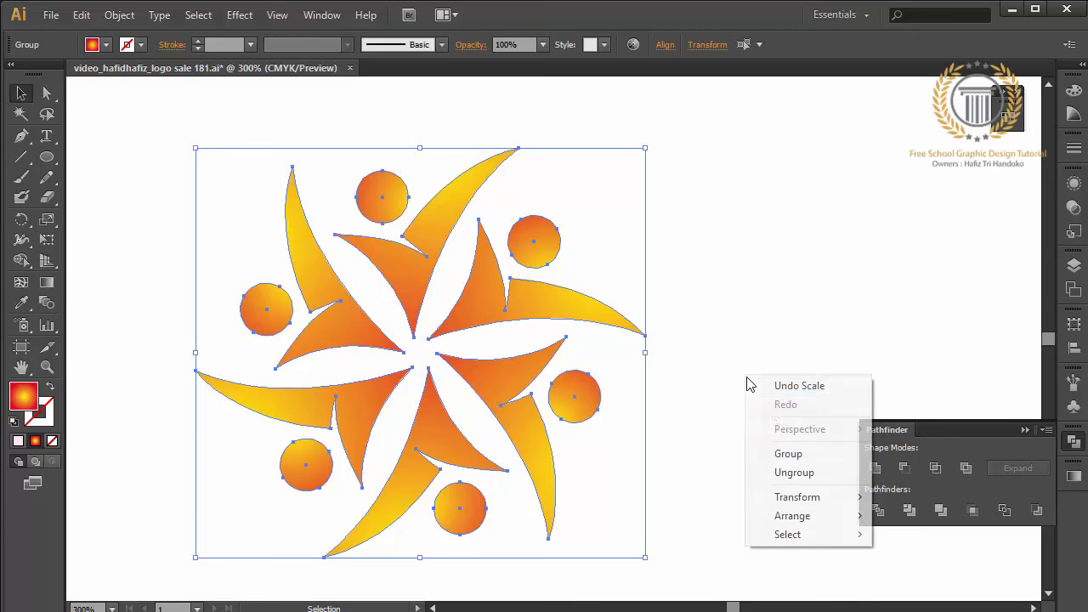
left_click(787, 453)
key("ctrl+0")
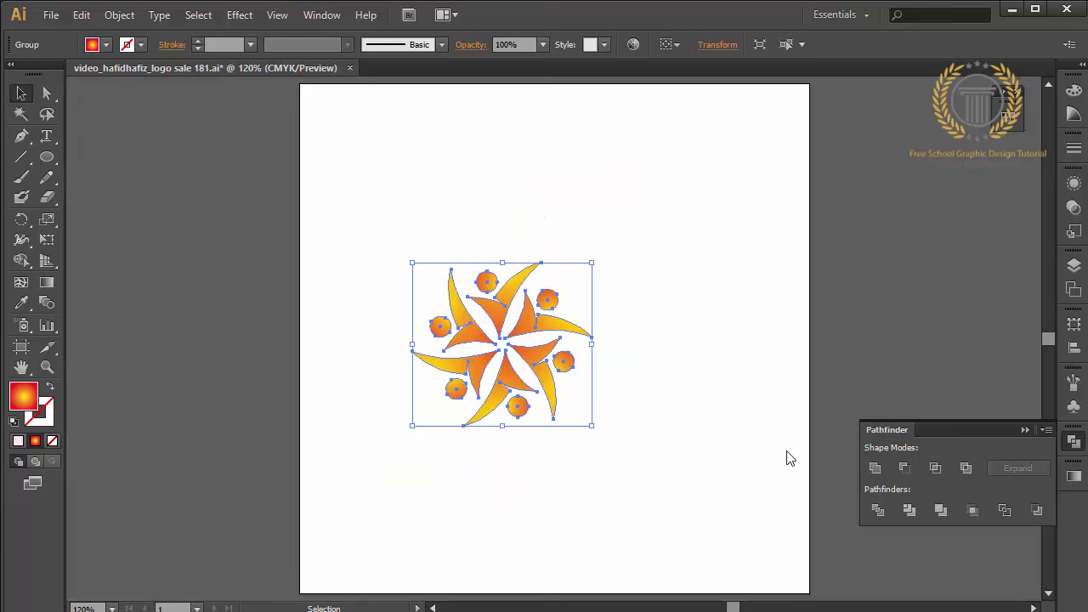
left_click_drag(536, 361, 581, 360)
left_click(817, 411)
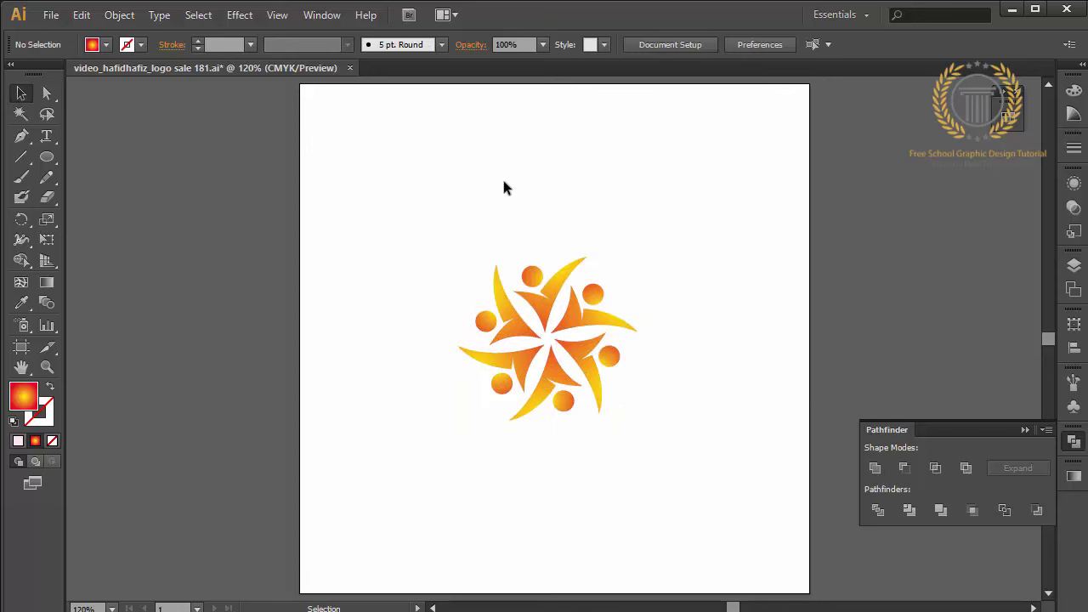
left_click(51, 14)
Step: Save As 'video_hafidhafiz_logo sale 182.ai' with Illustrator CS6 version
left_click(131, 178)
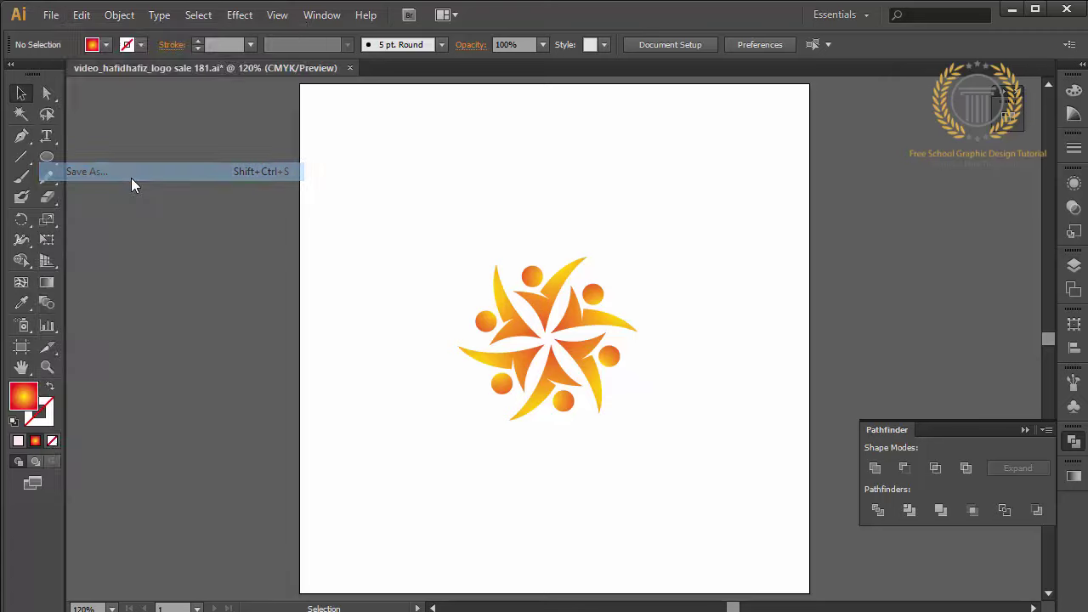
left_click(416, 538)
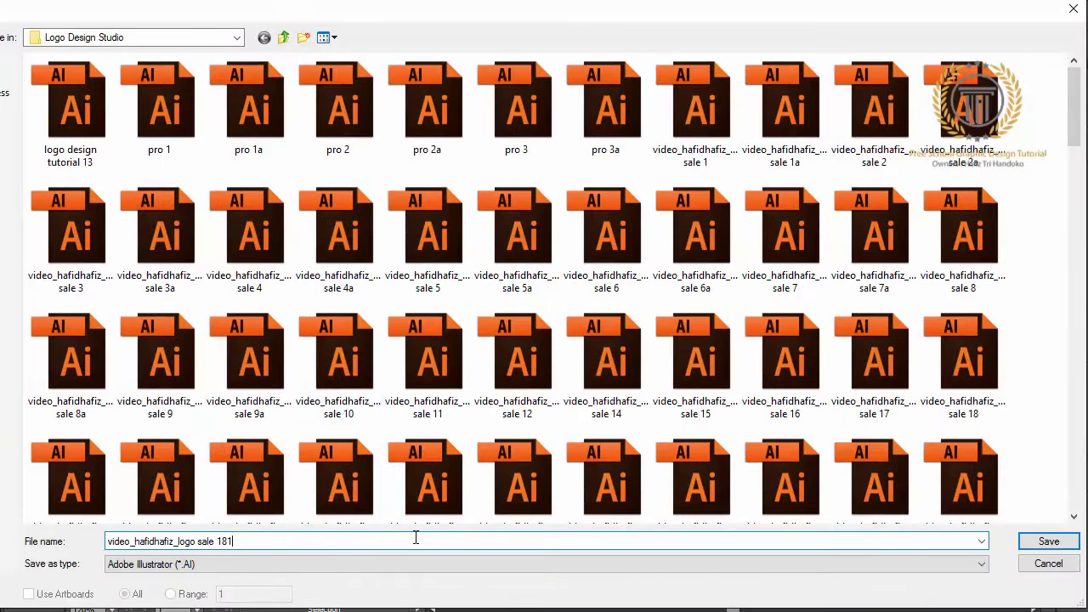
key("BackSpace")
type("2")
left_click(1041, 541)
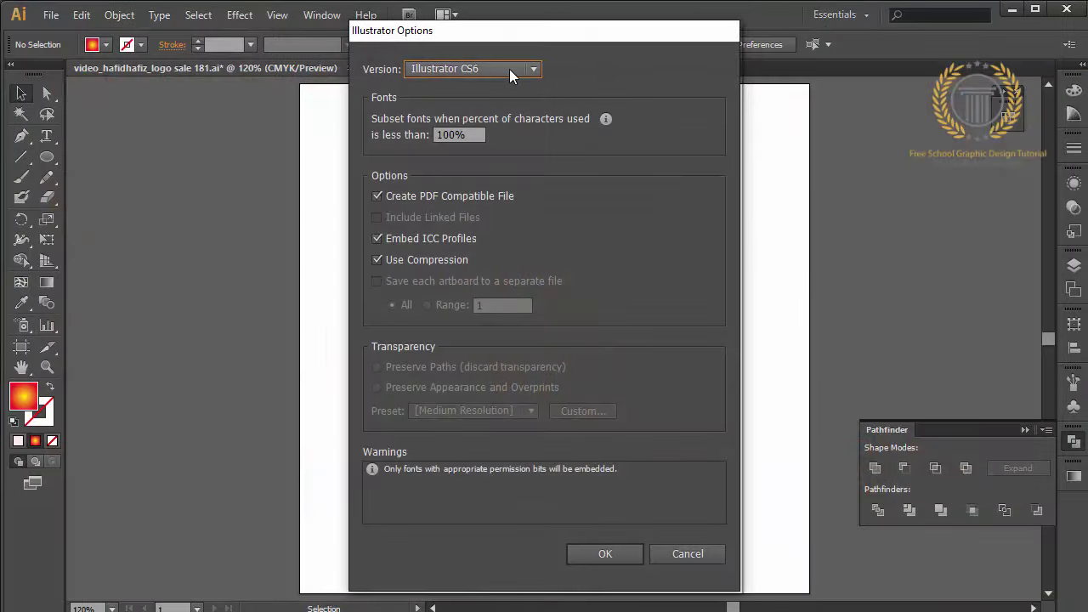
left_click(510, 70)
left_click(516, 85)
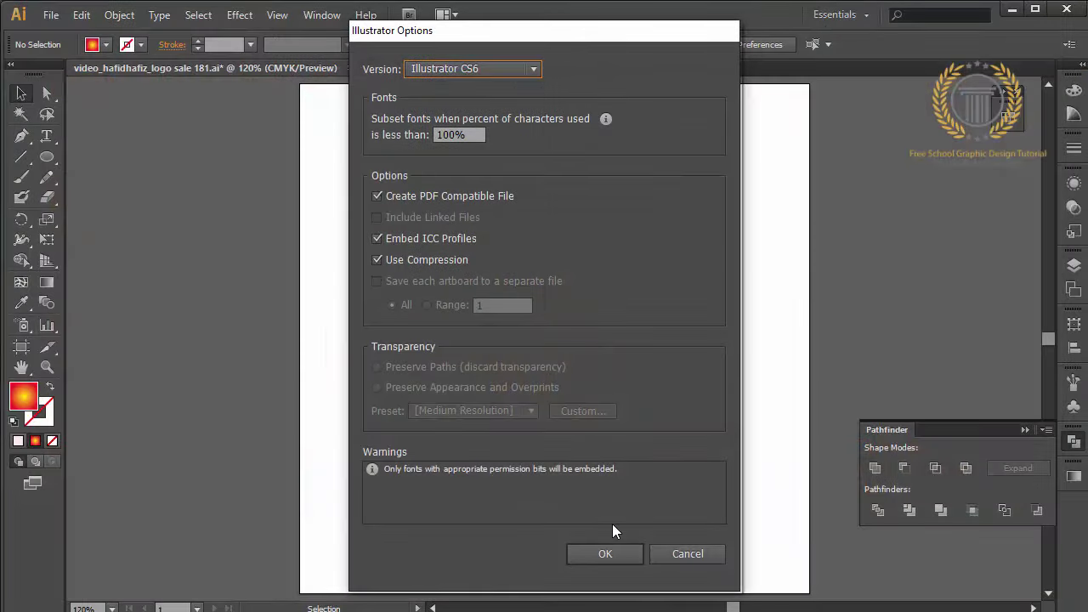
left_click(607, 557)
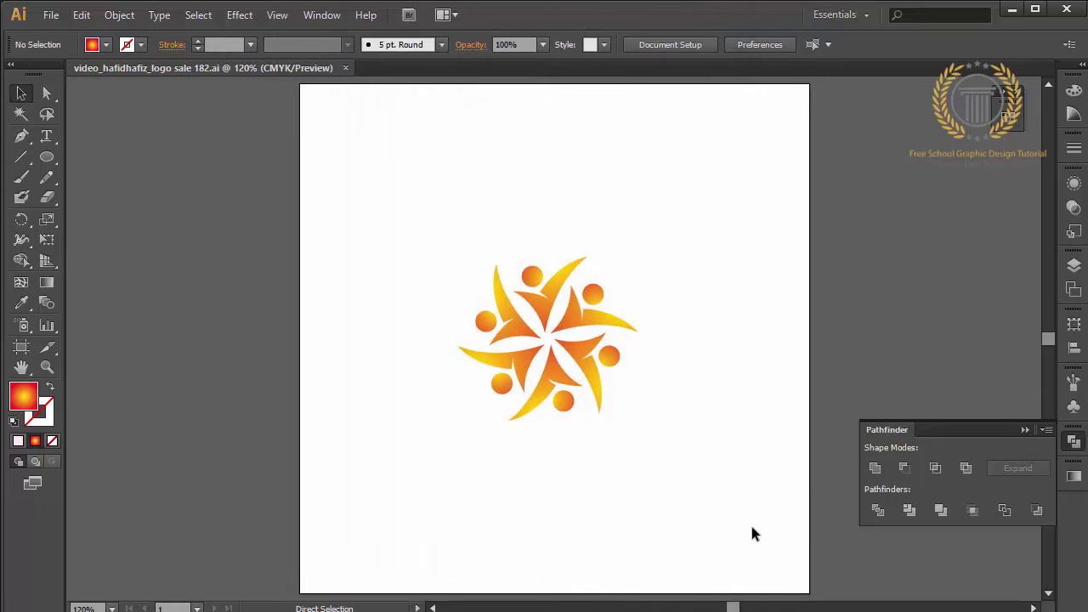
Step: Zoom to 300% and inspect the saved logo
key("ctrl+plus")
key("ctrl+plus")
key("ctrl+plus")
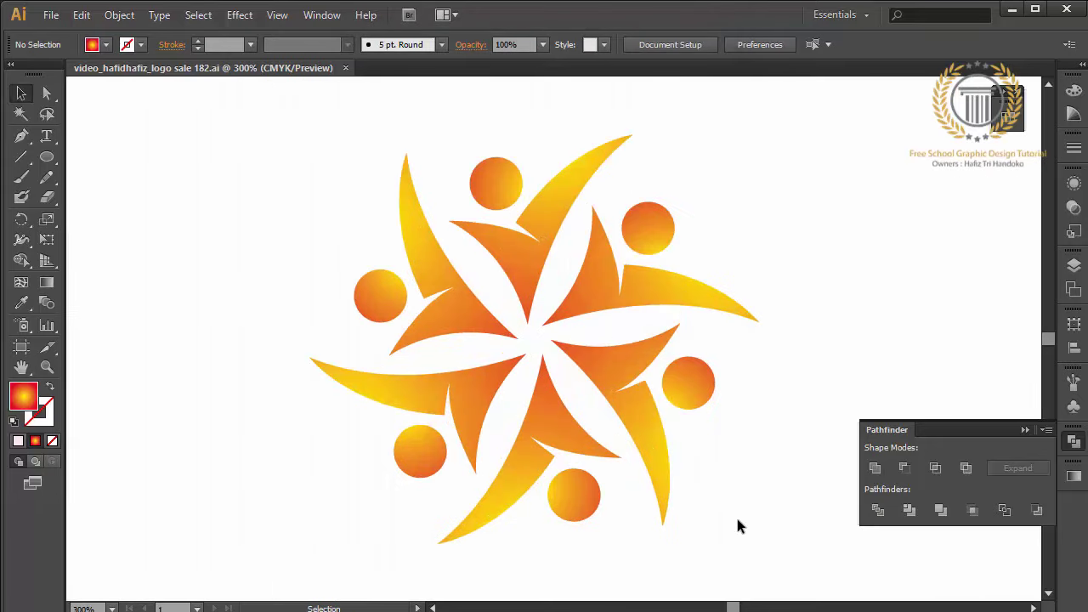
left_click(563, 414)
left_click(796, 299)
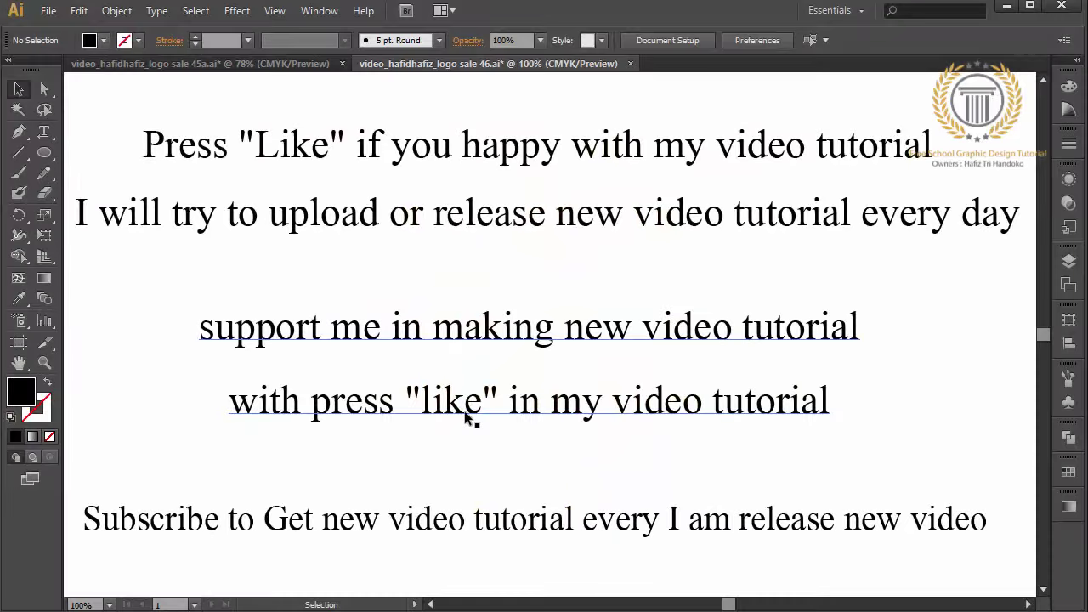
Step: Make 'like' in the fourth line and 'Like' in the first line bold
double_click(466, 417)
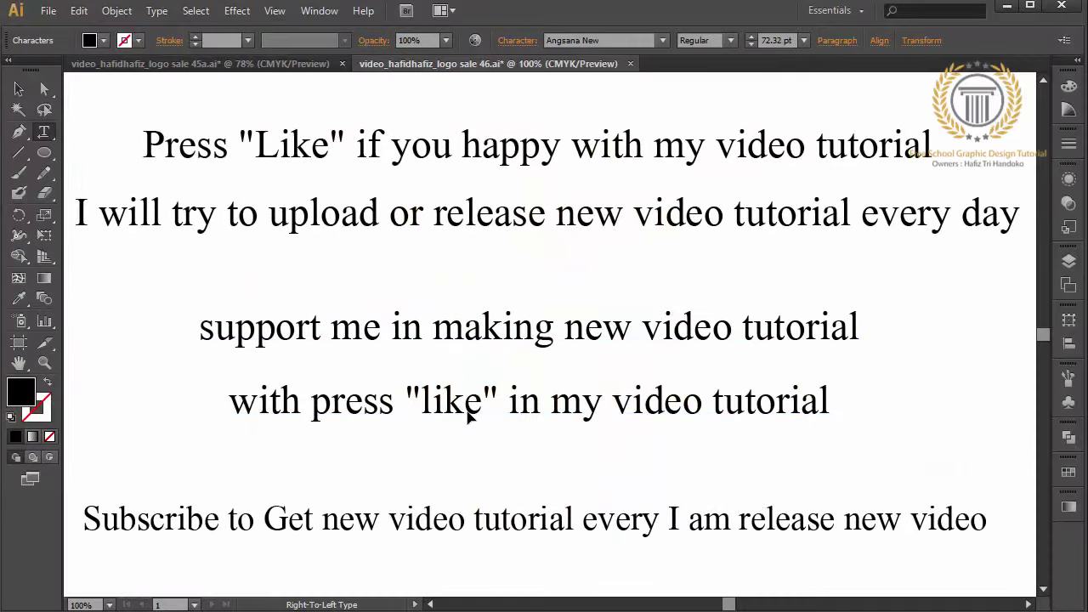
left_click_drag(484, 409, 425, 401)
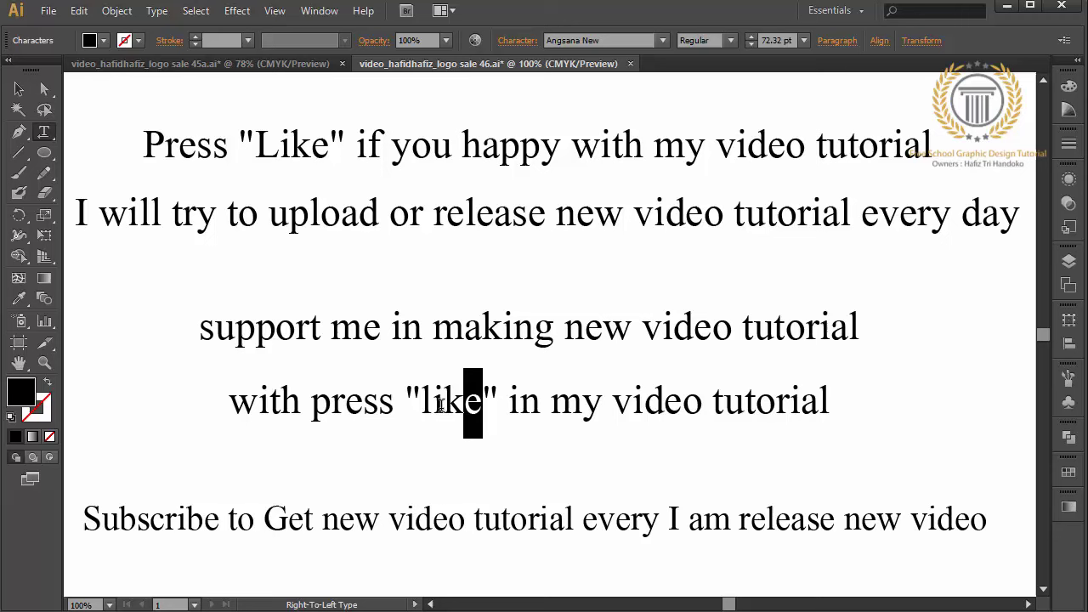
left_click(731, 43)
left_click(716, 102)
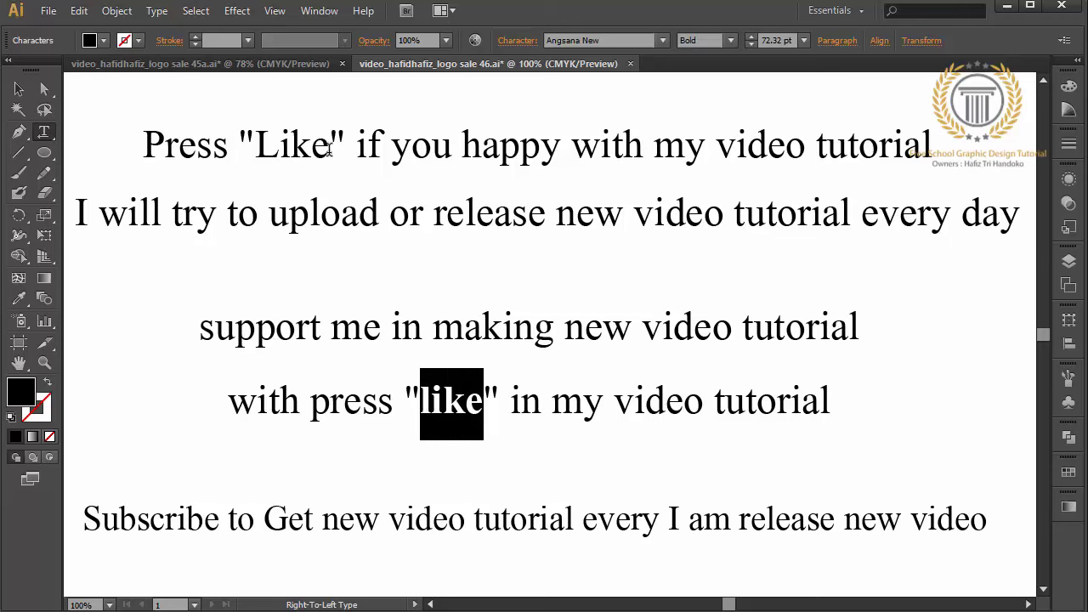
left_click_drag(330, 146, 253, 146)
left_click(730, 41)
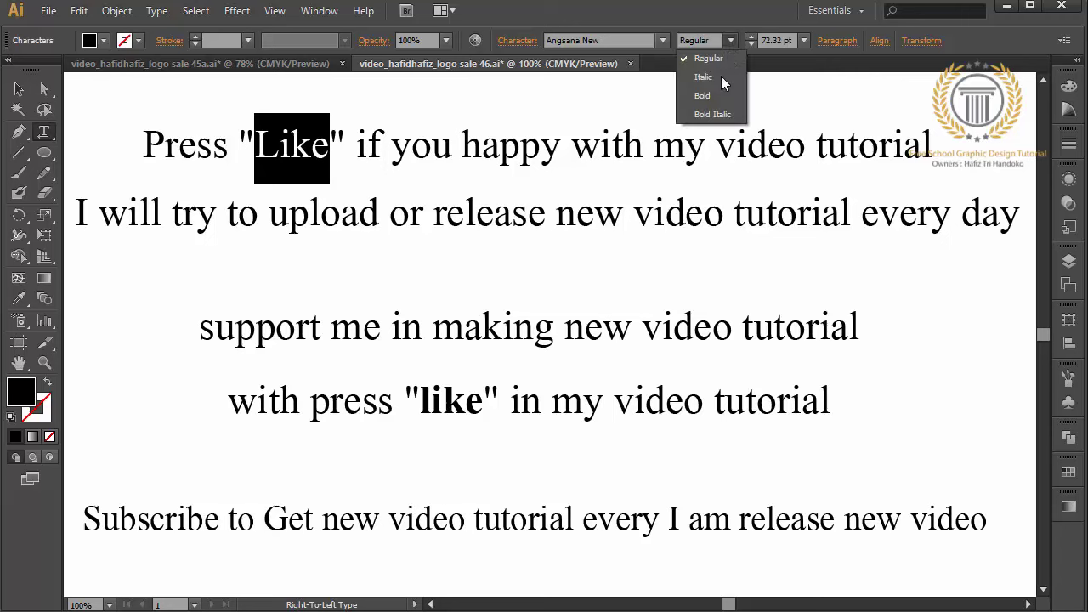
left_click(718, 98)
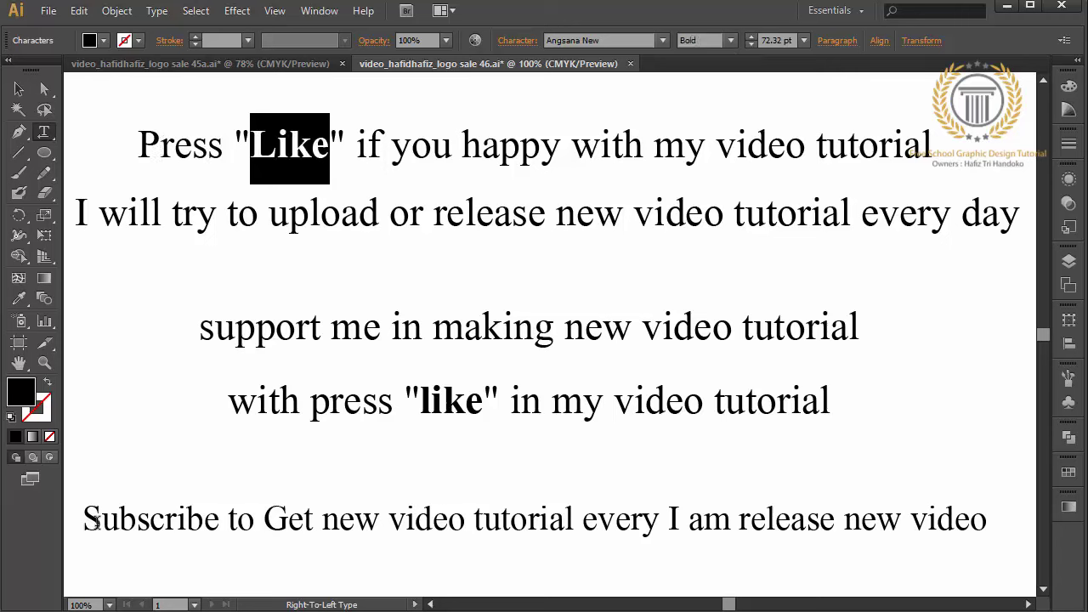
Step: Make 'Subscribe' in the bottom line bold and finish text editing
left_click_drag(83, 521, 219, 525)
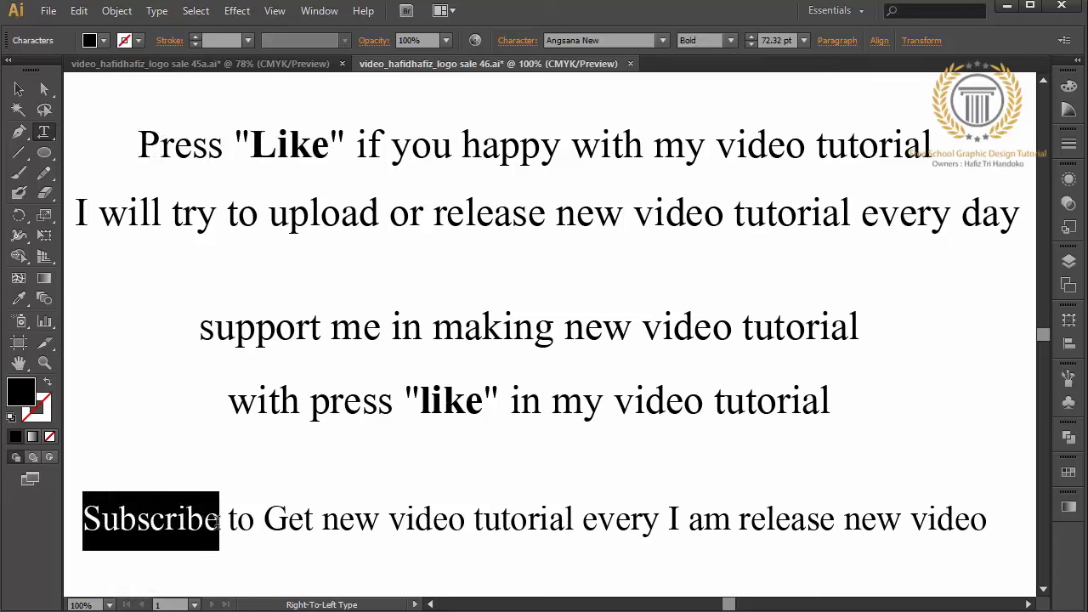
left_click(730, 41)
left_click(714, 101)
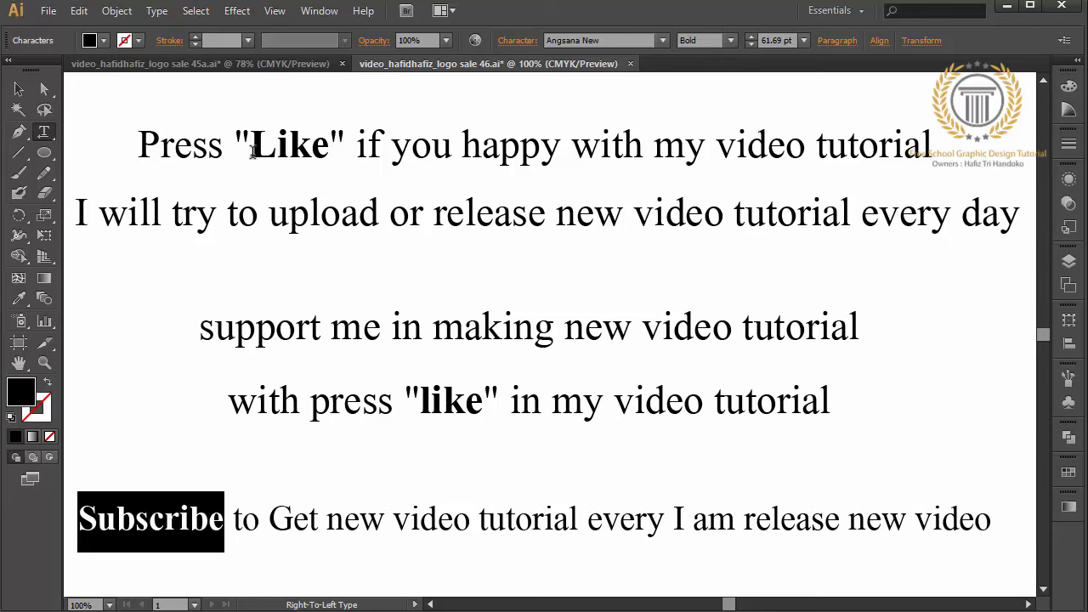
left_click(18, 88)
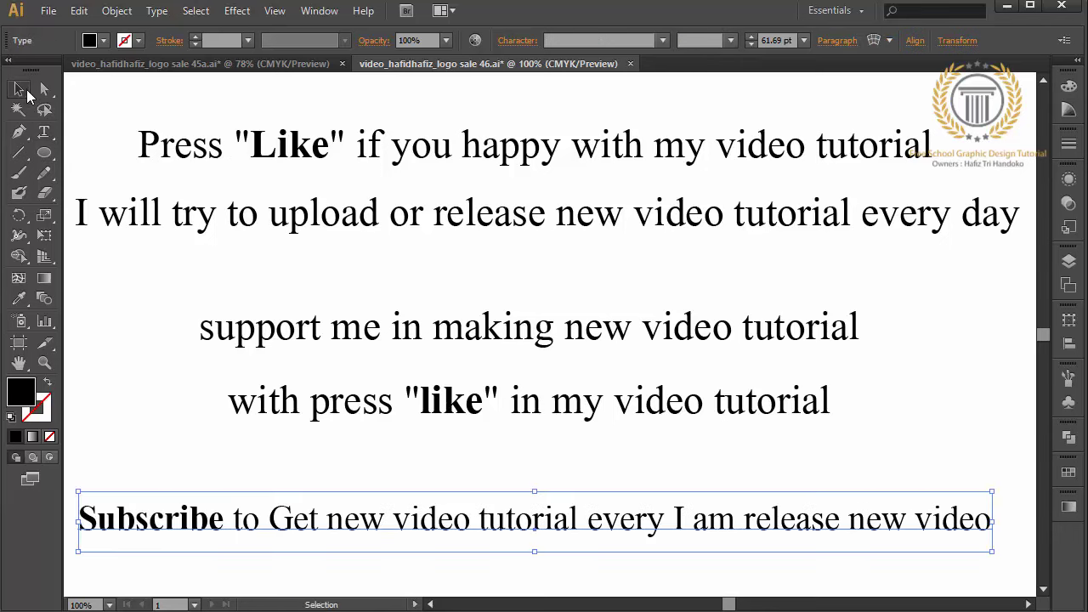
left_click(99, 308)
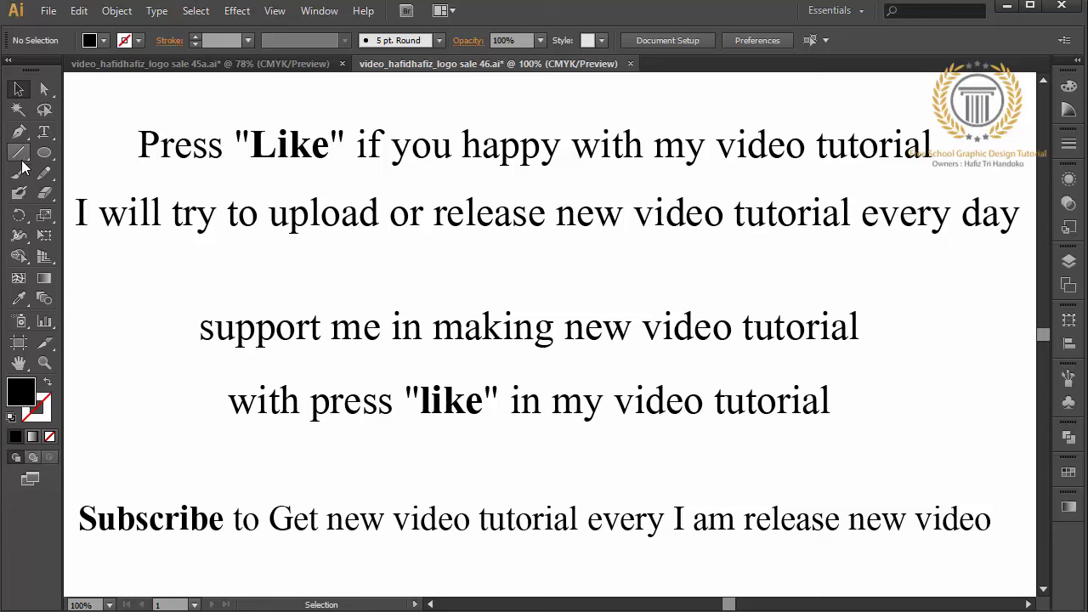
Step: Paint three freehand Paintbrush arrows pointing at 'Like', 'like' and 'Subscribe'
left_click(19, 173)
left_click_drag(438, 92, 299, 120)
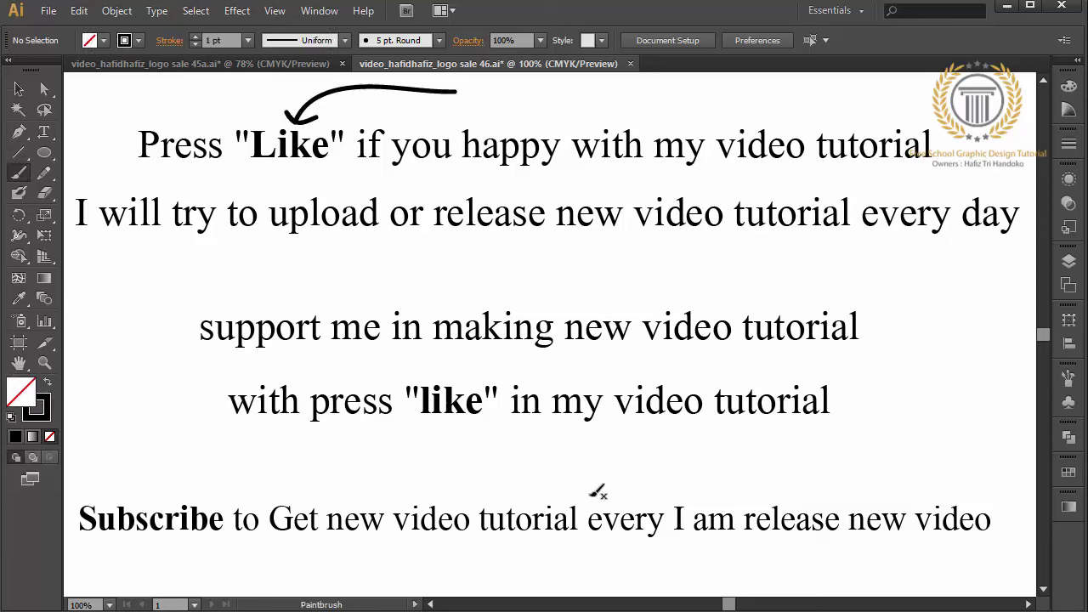
mouse_move(621, 486)
left_mouse_down()
mouse_move(478, 428)
mouse_move(507, 430)
left_mouse_up()
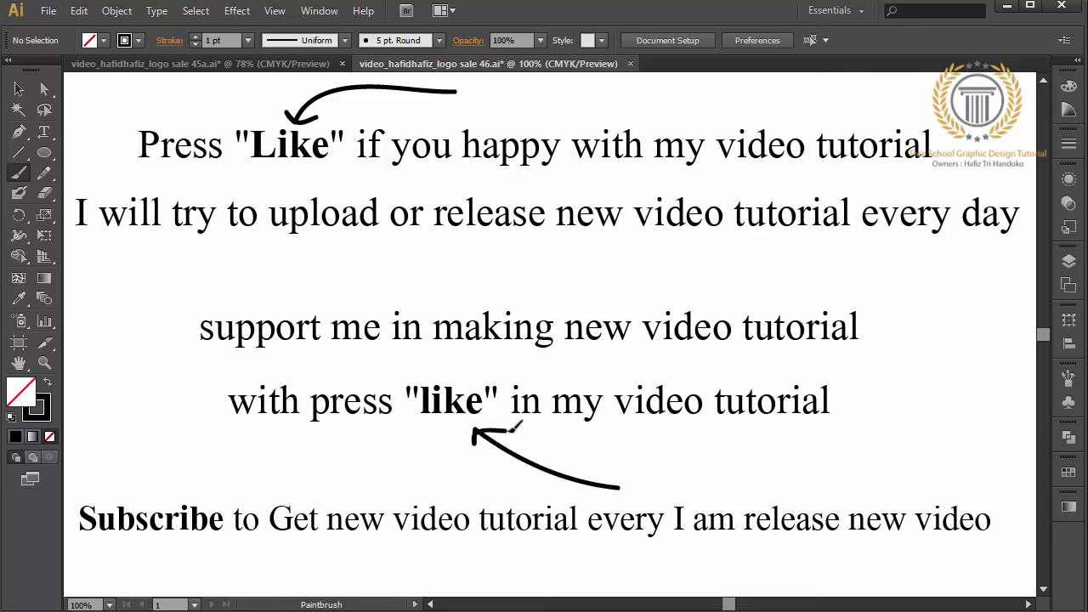
left_click_drag(138, 404, 141, 490)
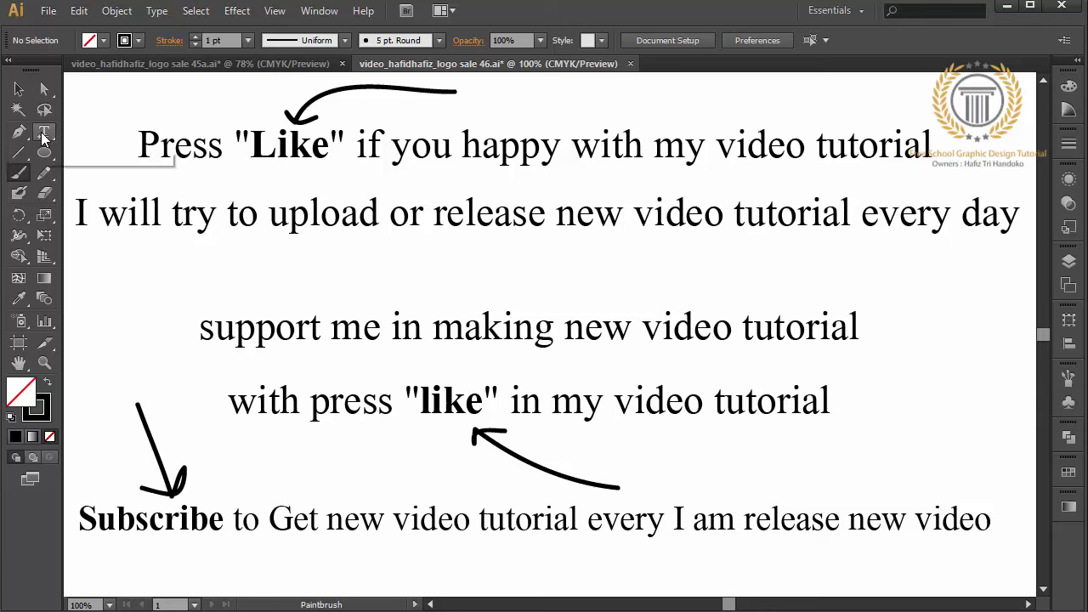
left_click(45, 134)
Step: Type the line 'SHARE MY VIDEO To YOUR FRIEND' between the second and third lines
left_click(362, 278)
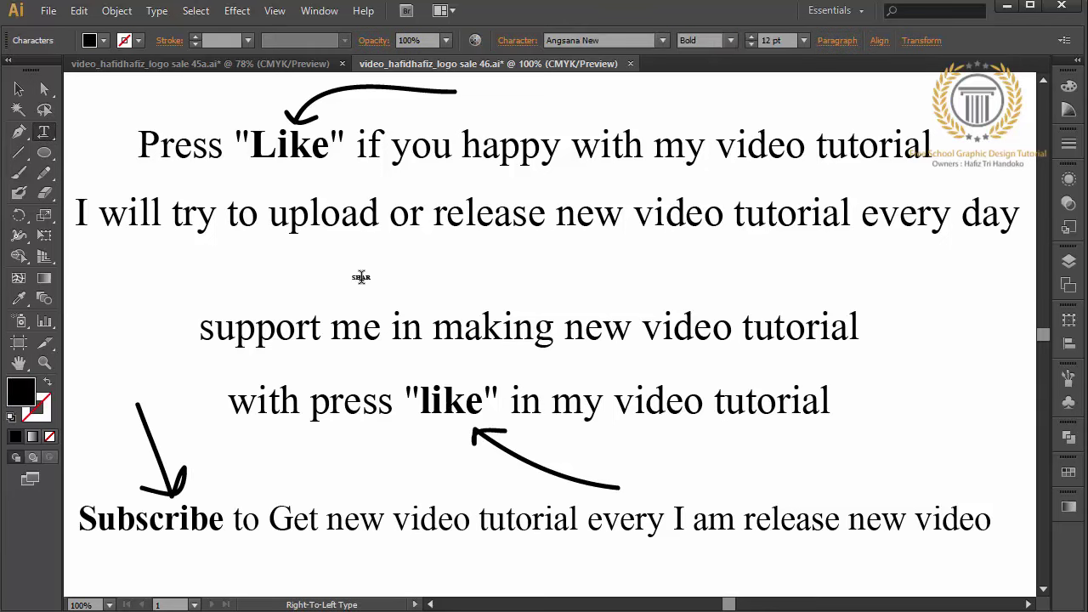
type("E T")
type(" MY V")
key("BackSpace")
type("o YOUR")
type(" FRI")
type("END")
key("ctrl")
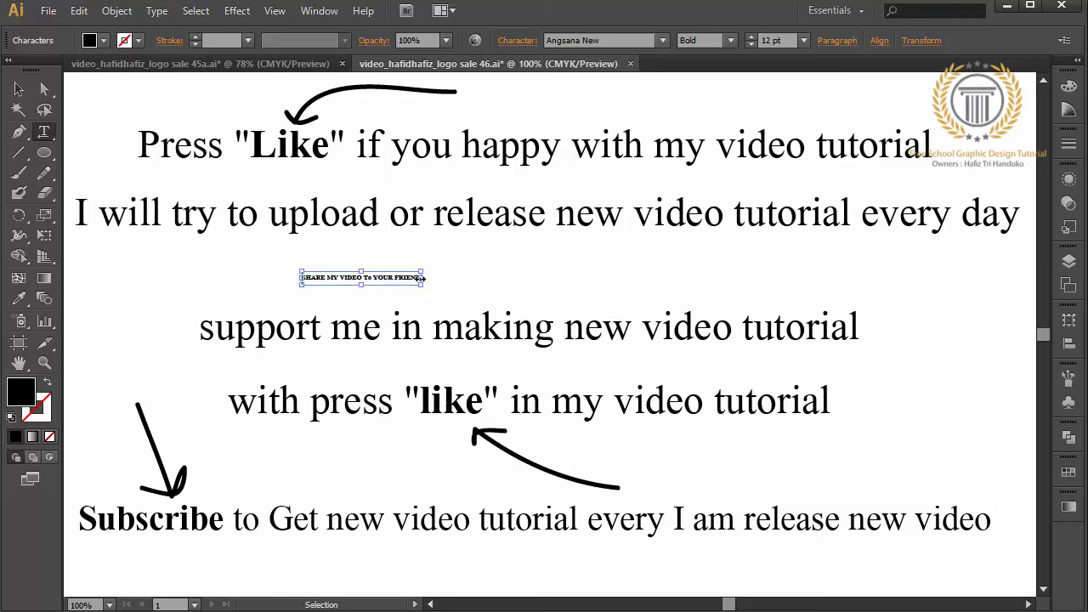
Step: Enlarge the share text to full line width and centre it horizontally
left_click_drag(422, 278, 917, 282, "shift")
left_click(884, 296)
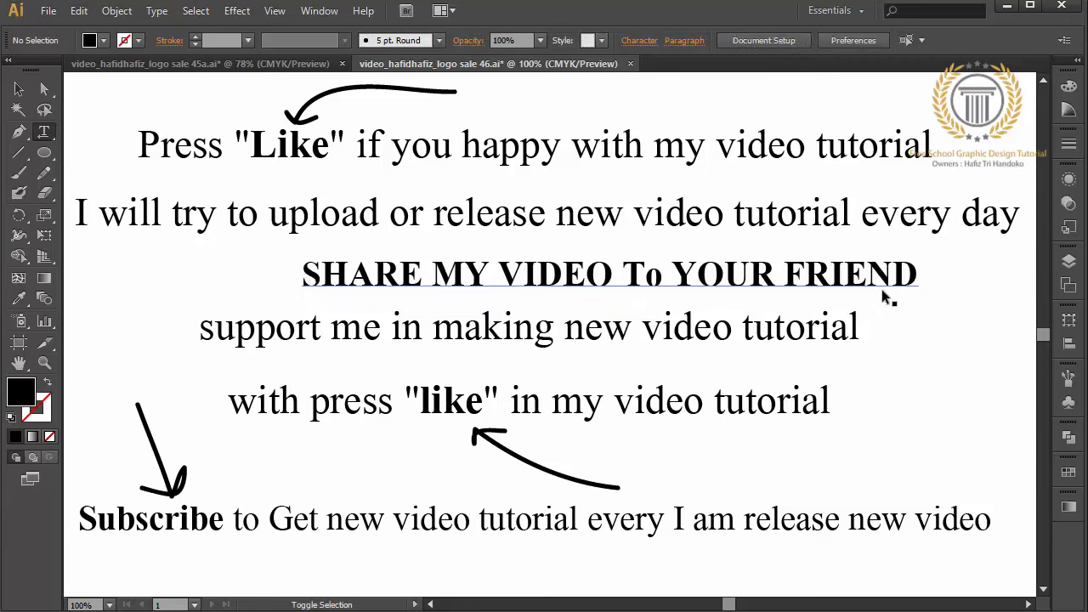
key("v")
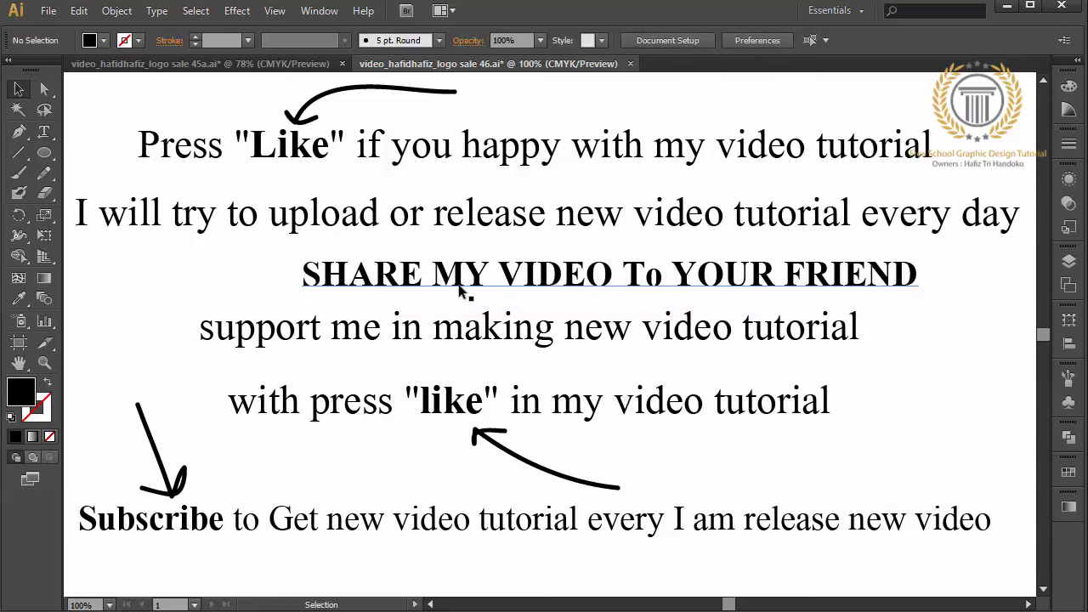
left_click_drag(459, 291, 374, 291)
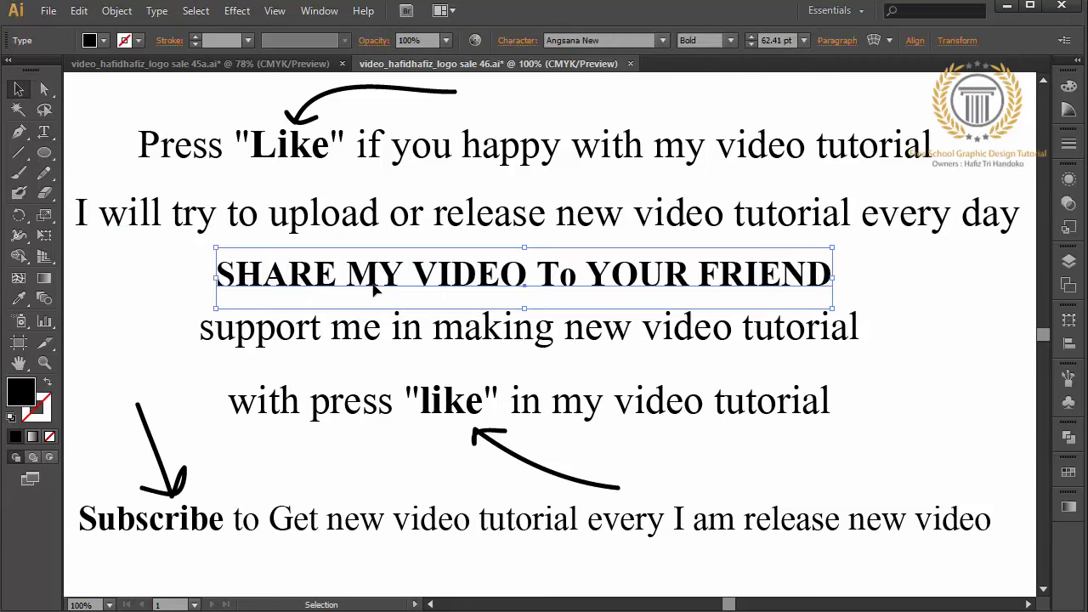
left_click(123, 291)
Step: Brush a right-pointing arrow left of SHARE and a left-pointing arrow right of FRIEND
key("b")
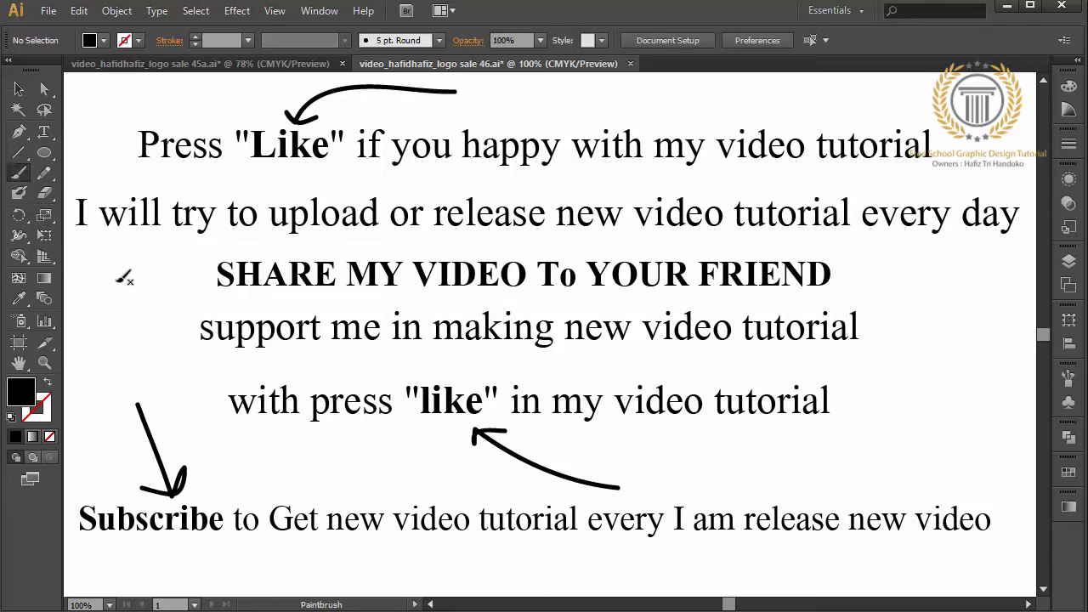
left_click_drag(120, 284, 218, 268)
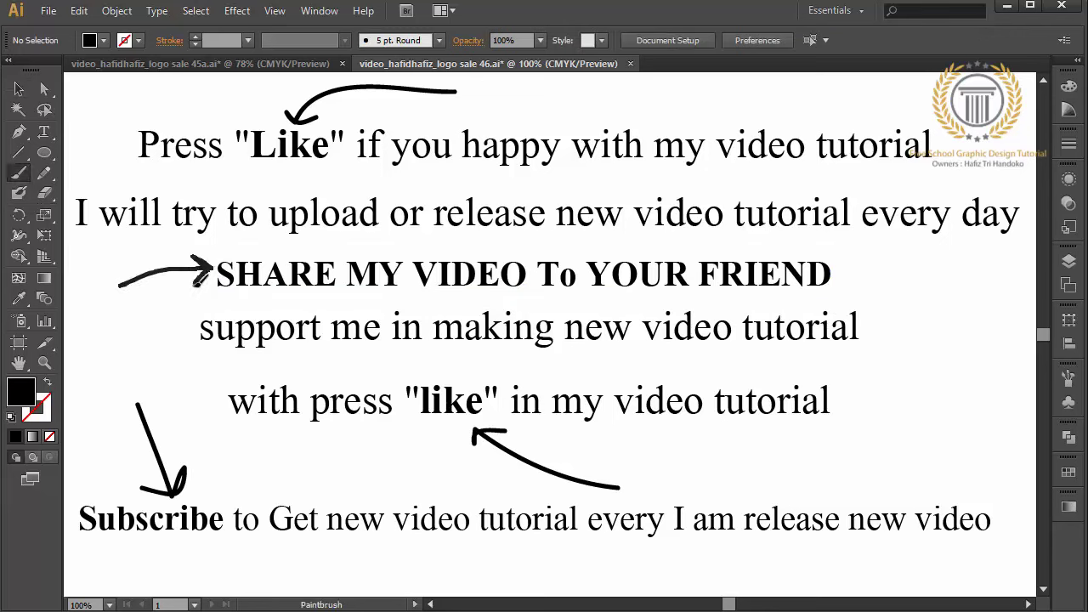
mouse_move(920, 290)
left_mouse_down()
mouse_move(846, 270)
mouse_move(852, 286)
left_mouse_up()
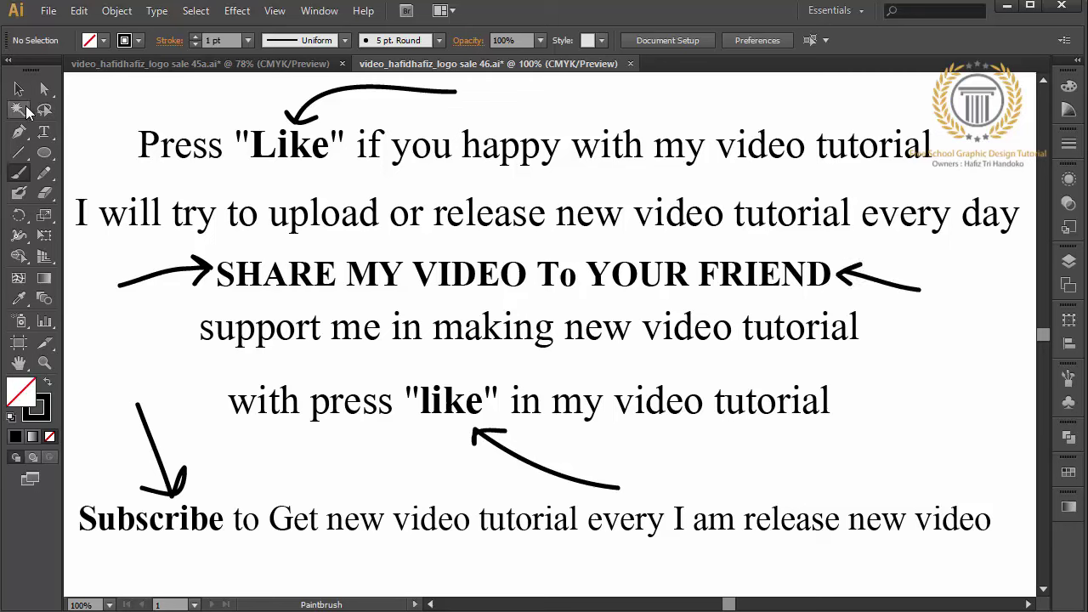
left_click(19, 89)
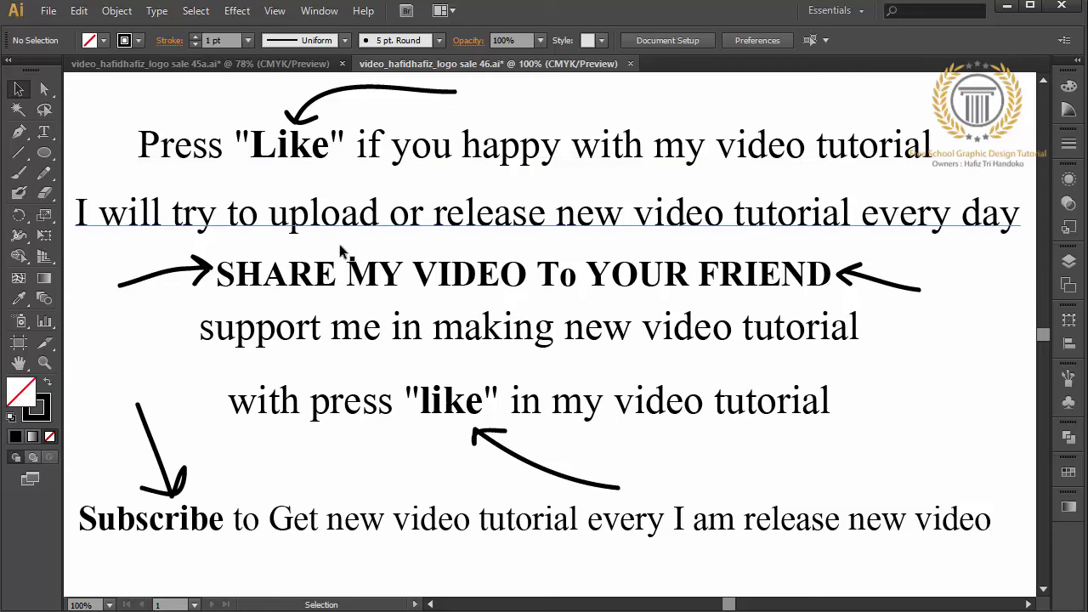
Step: Move the support me and press like lines and the curved arrow down together
left_click(391, 336)
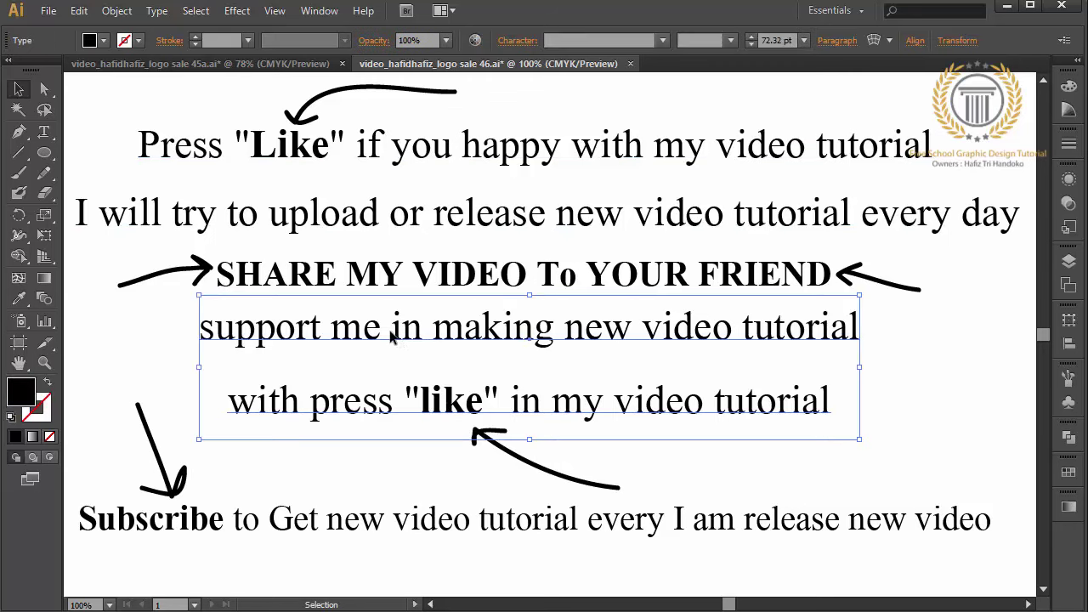
left_click(600, 463, "shift")
left_click_drag(464, 325, 467, 340)
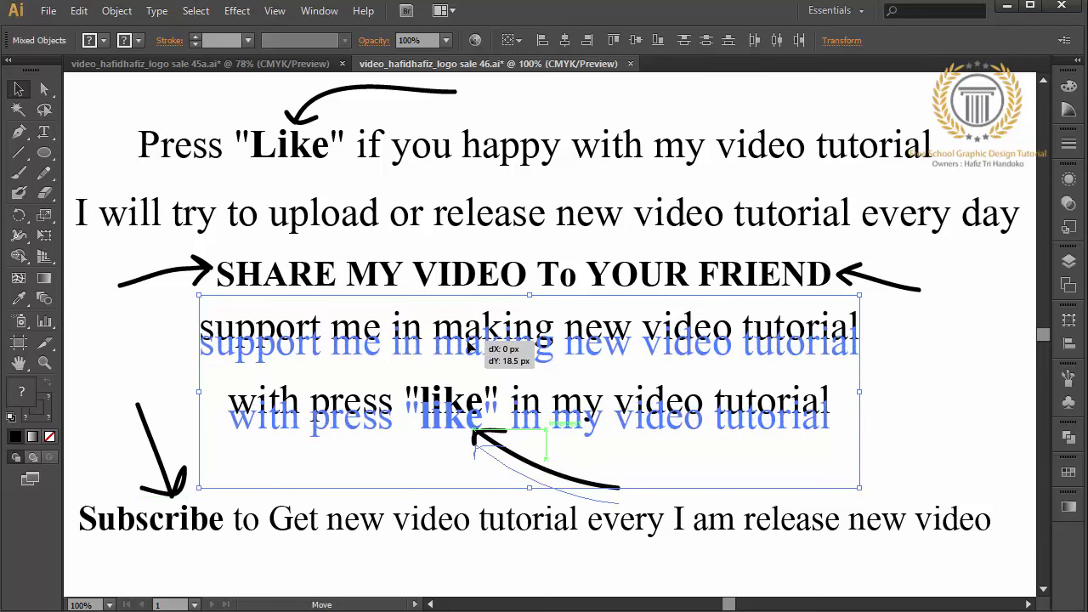
left_click(564, 560)
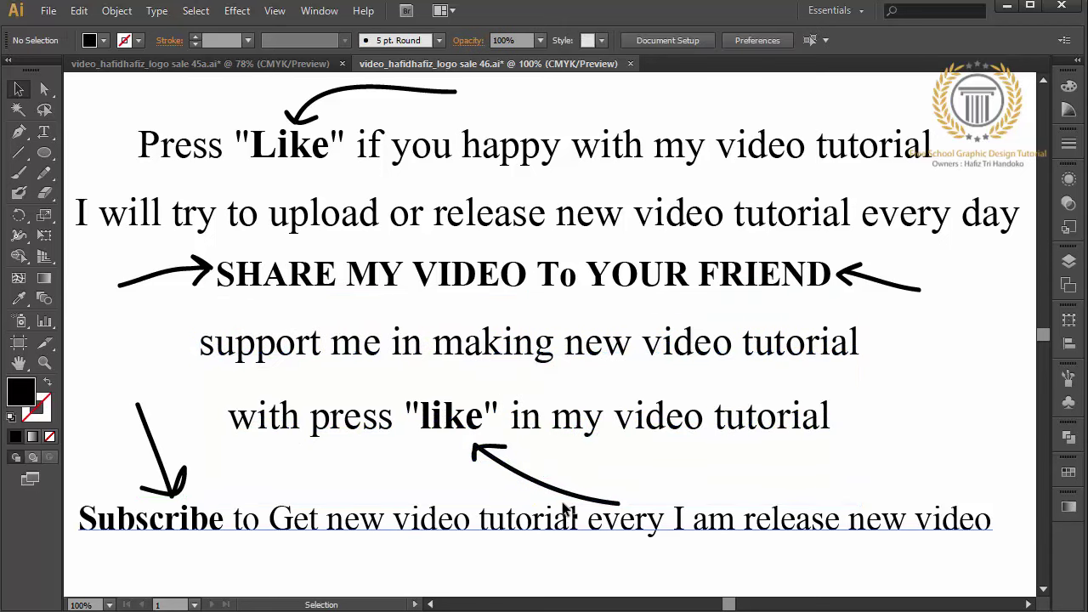
Step: Rotate the curved arrow flatter and tuck it just beneath the word like
left_click(564, 497)
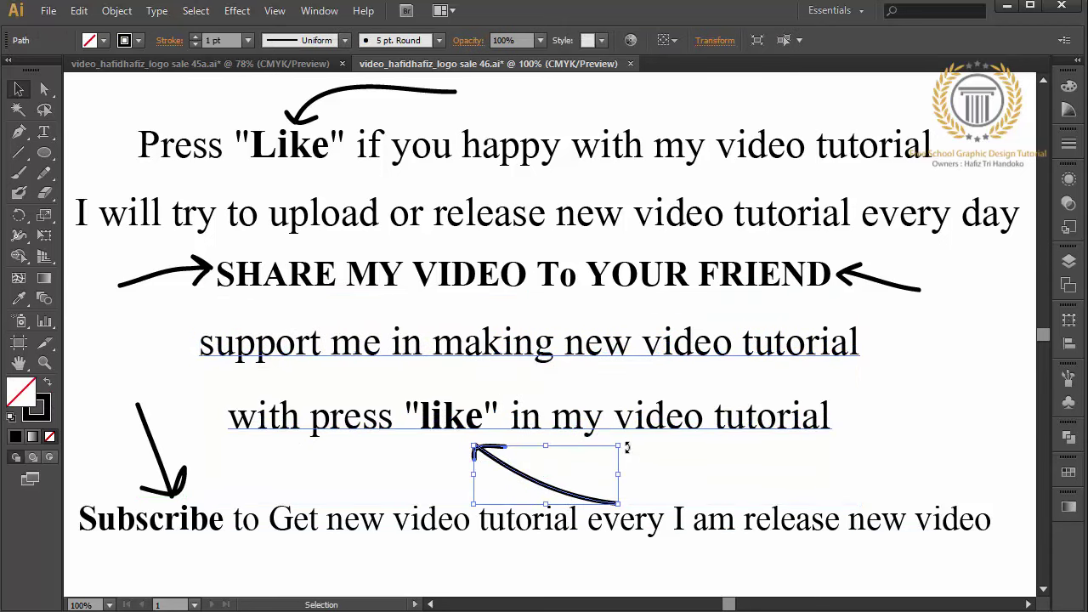
left_click_drag(627, 447, 624, 418)
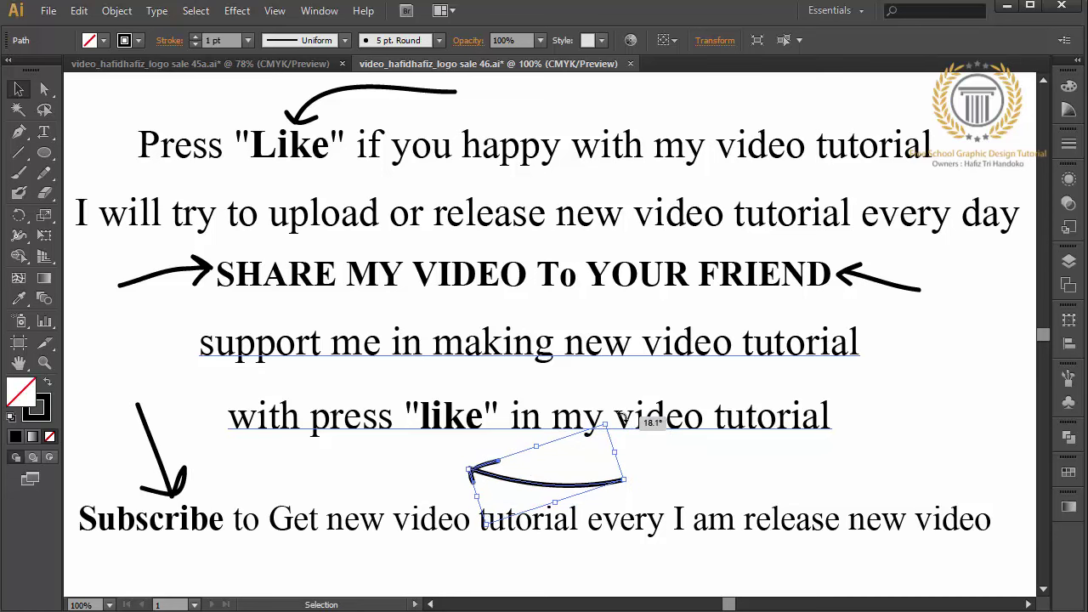
left_click_drag(573, 488, 567, 465)
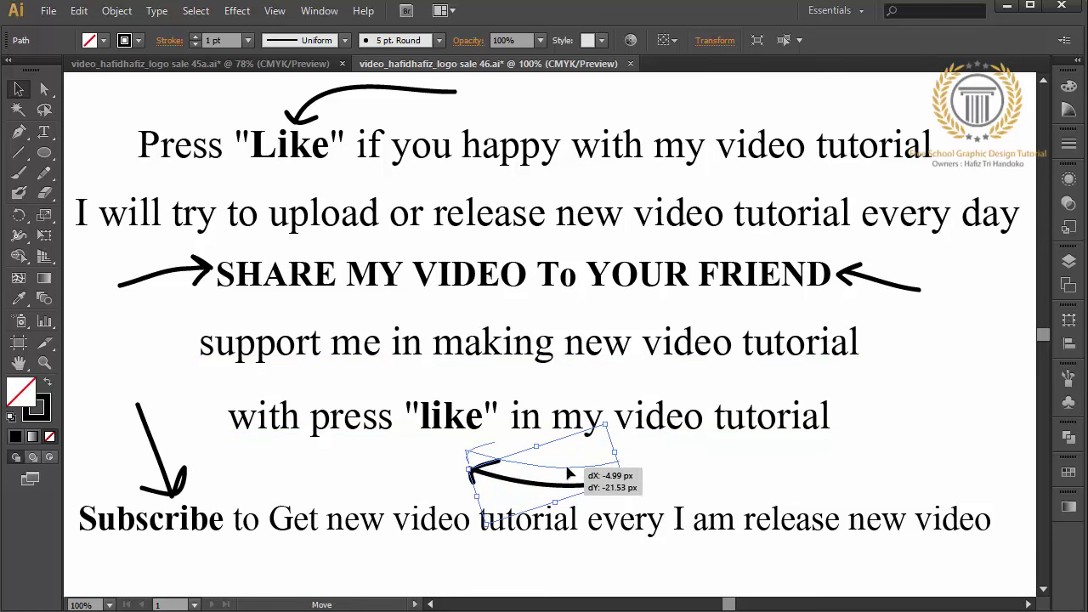
mouse_move(687, 489)
left_mouse_down()
mouse_move(531, 343)
mouse_move(532, 359)
left_mouse_up()
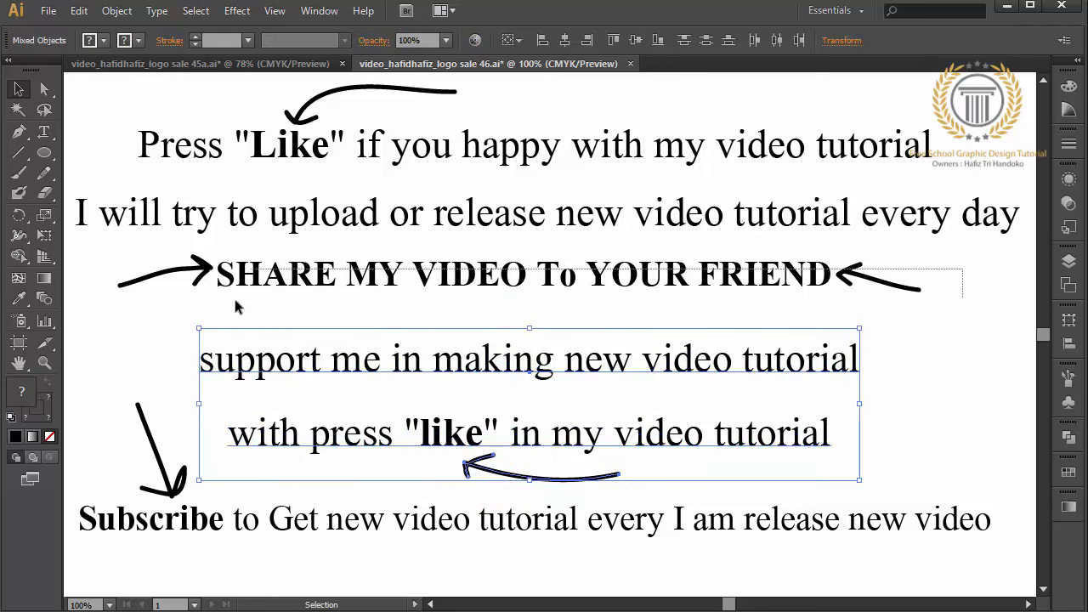
Step: Shift the SHARE line and its two arrows down slightly to even the spacing
left_click_drag(960, 270, 233, 297)
left_click_drag(297, 291, 296, 313)
left_click(129, 379)
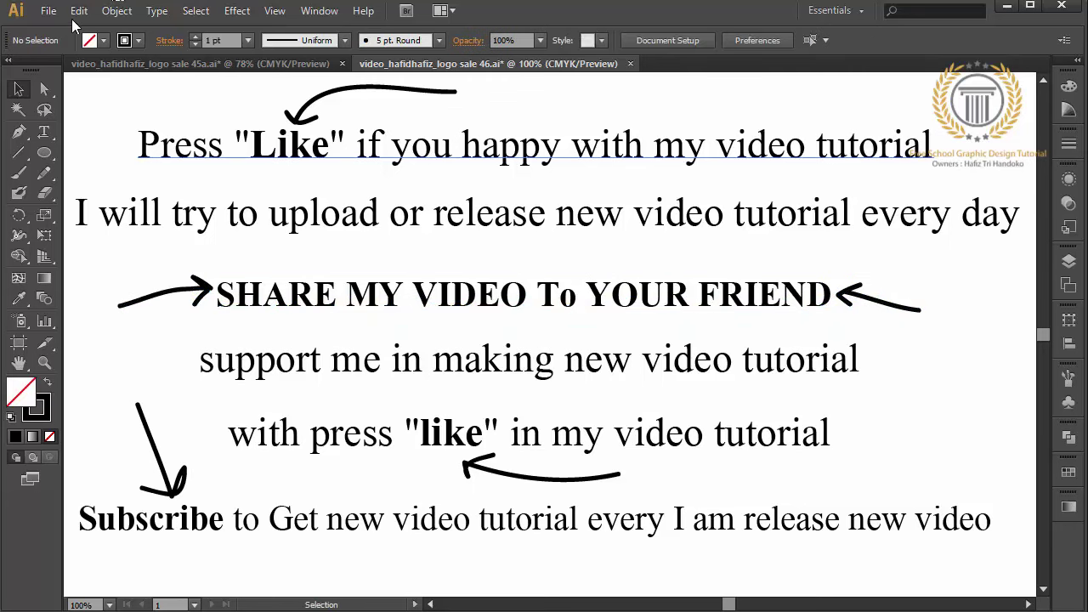
left_click(49, 11)
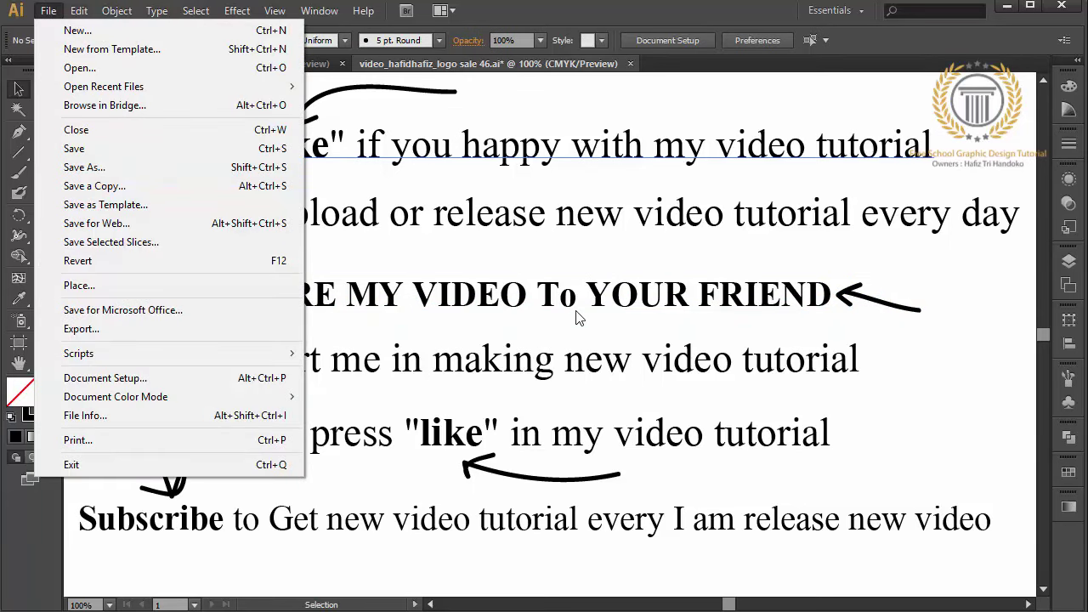